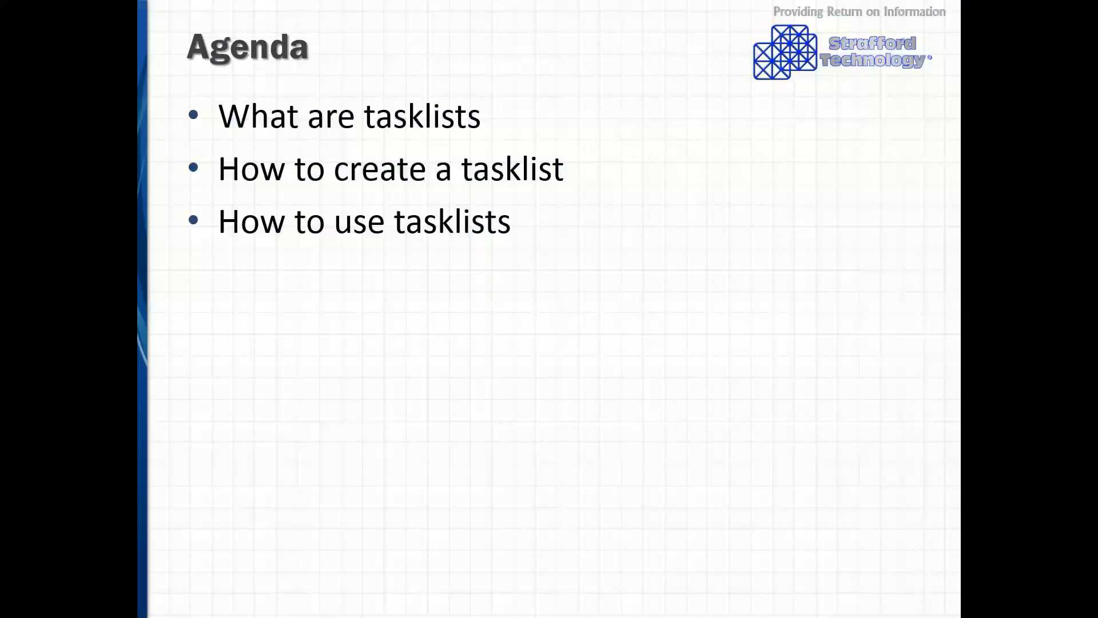
Step: Advance the PowerPoint slideshow from the Agenda slide to the Task Lists slide
{"action": "key", "text": "Right"}
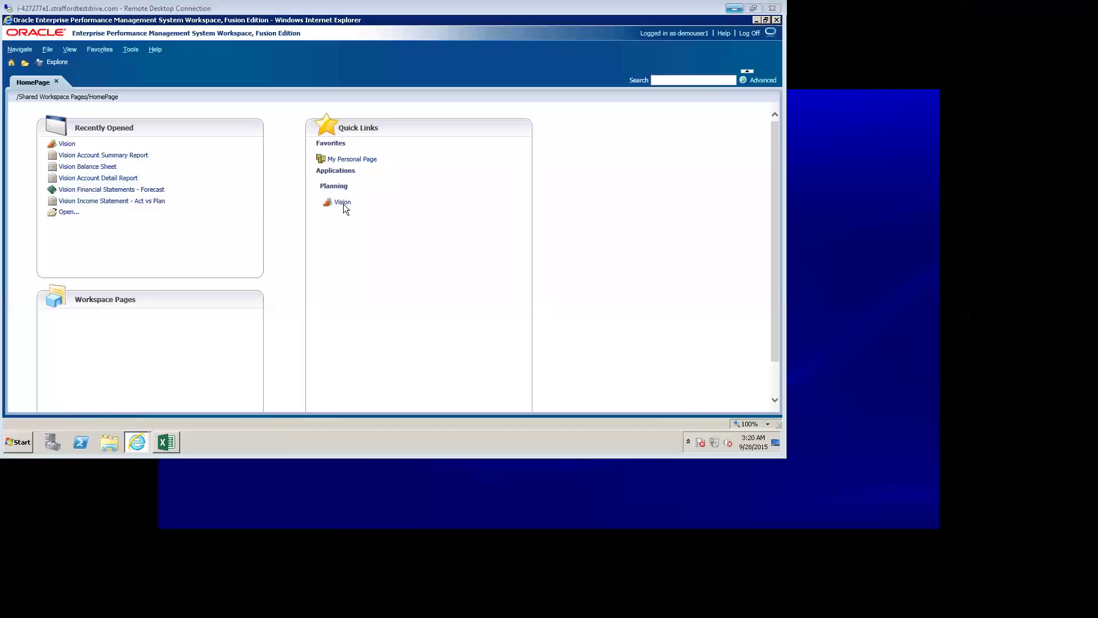
Step: Add a task list named 'Demonstration' through the Vision application's Task Lists management page
{"action": "left_click", "coordinate": [343, 204]}
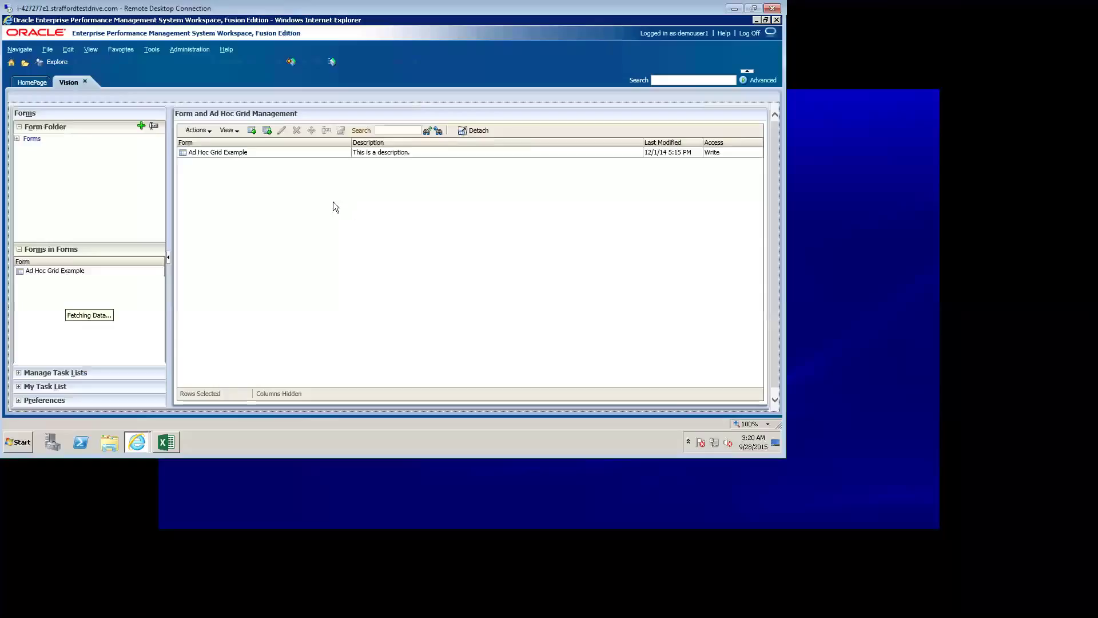
{"action": "left_click", "coordinate": [205, 49]}
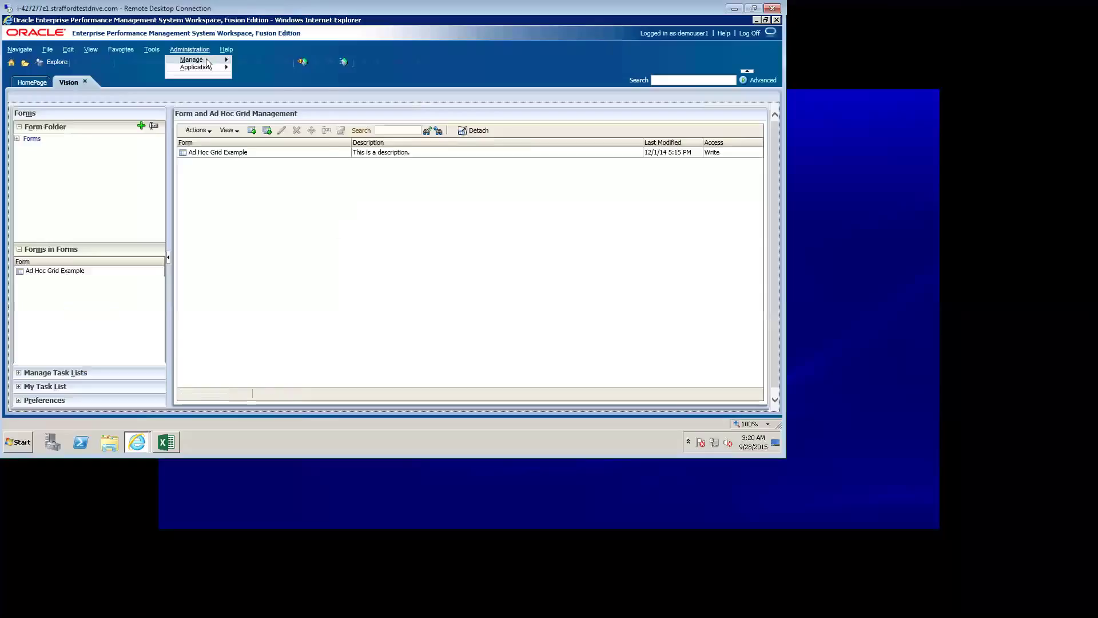
{"action": "mouse_move", "coordinate": [206, 59]}
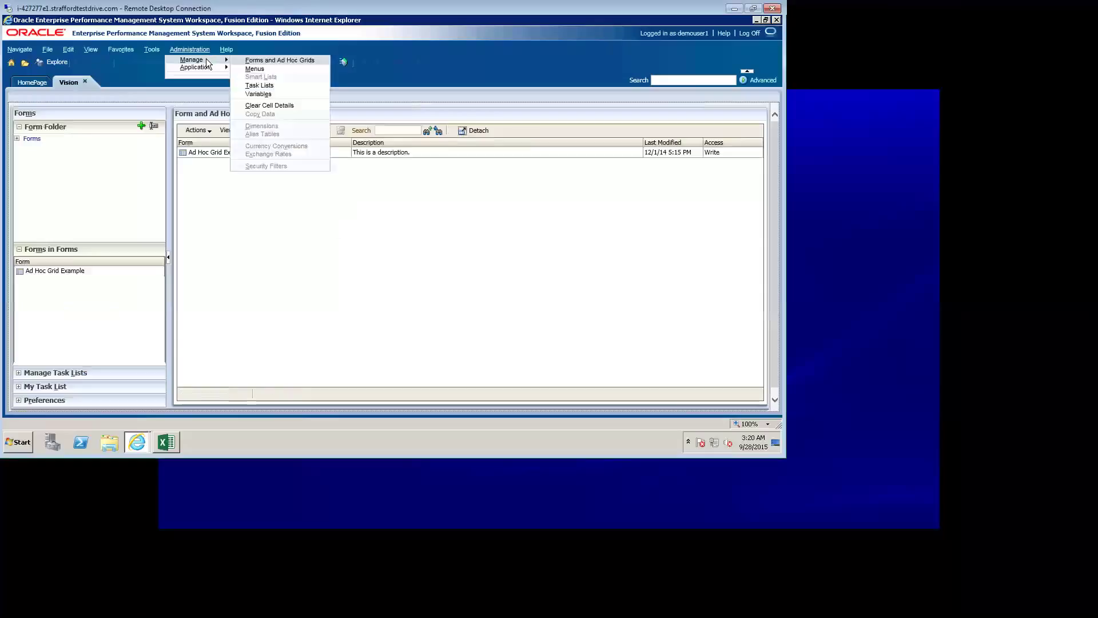
{"action": "left_click", "coordinate": [258, 85]}
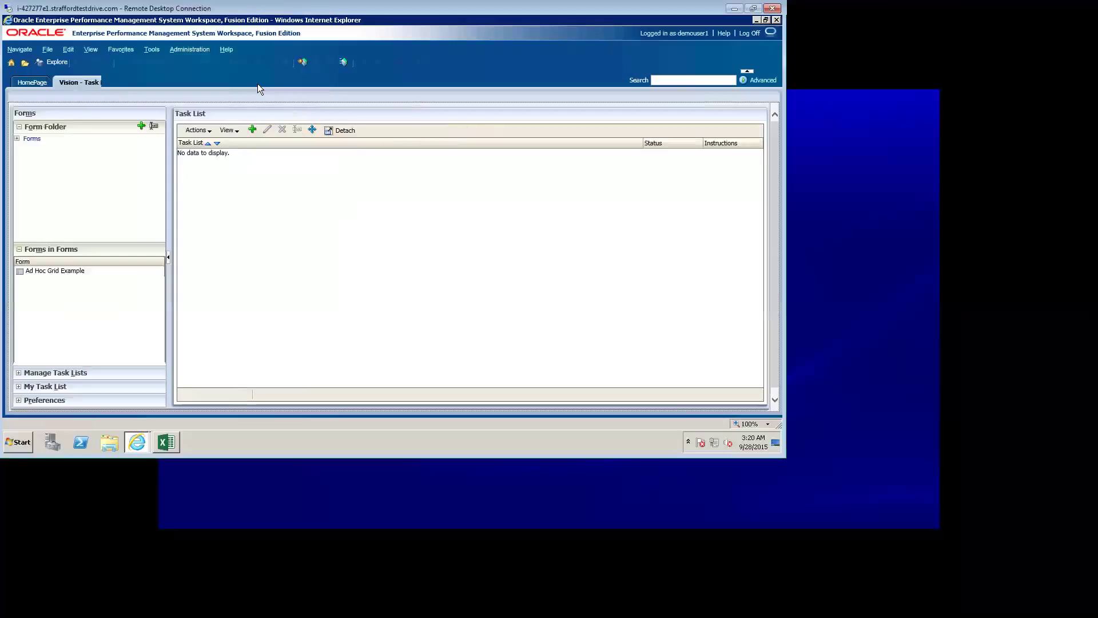
{"action": "left_click", "coordinate": [19, 373]}
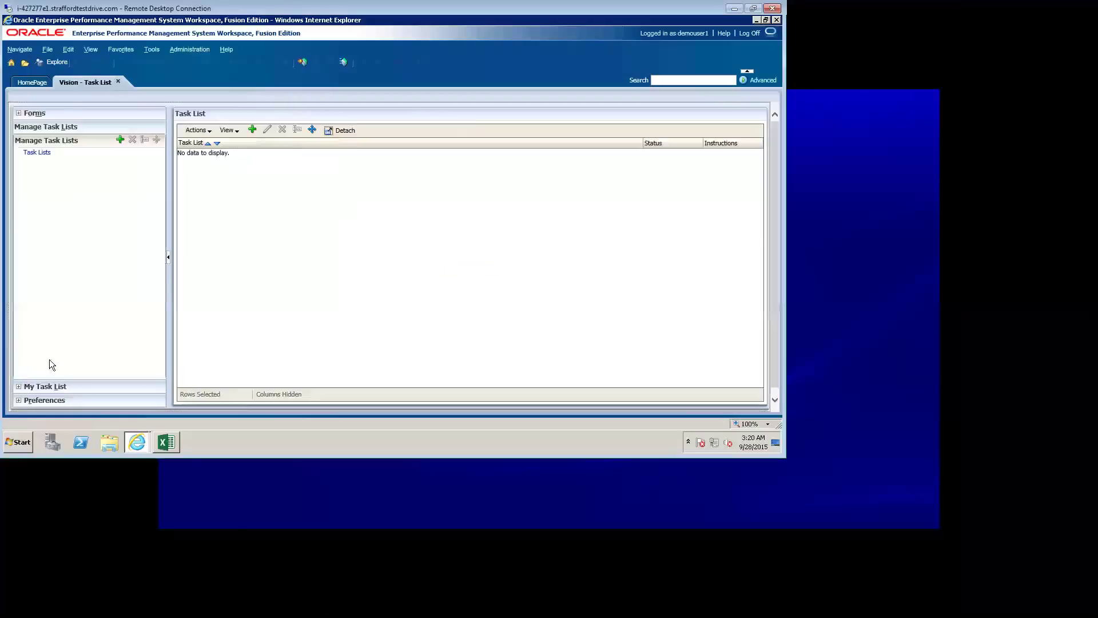
{"action": "left_click", "coordinate": [252, 132]}
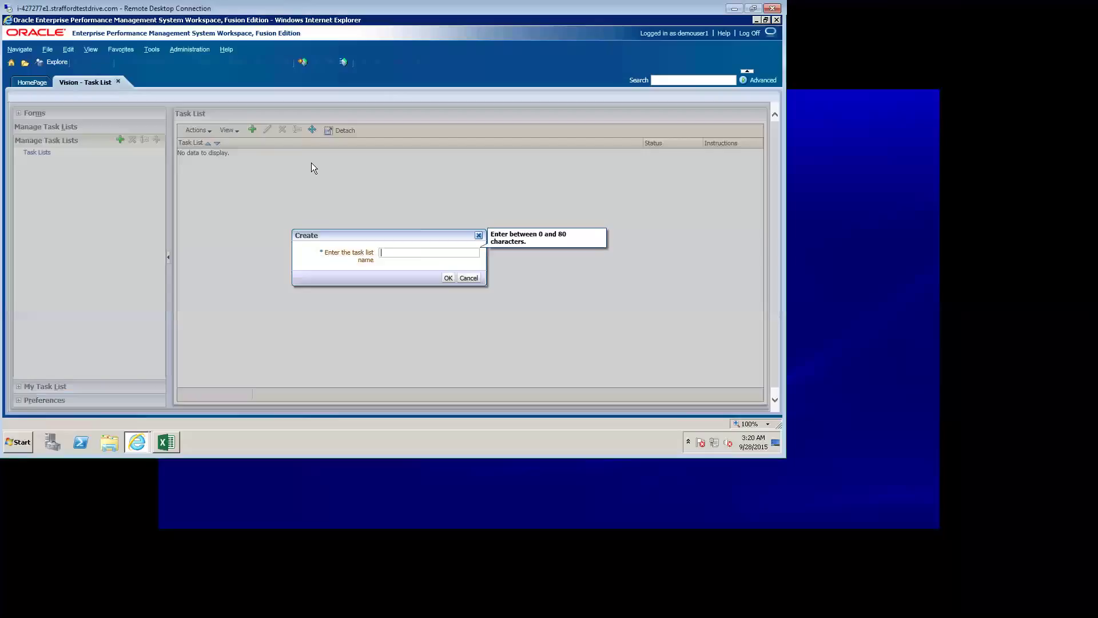
{"action": "type", "text": "Demonstration"}
{"action": "left_click", "coordinate": [447, 278]}
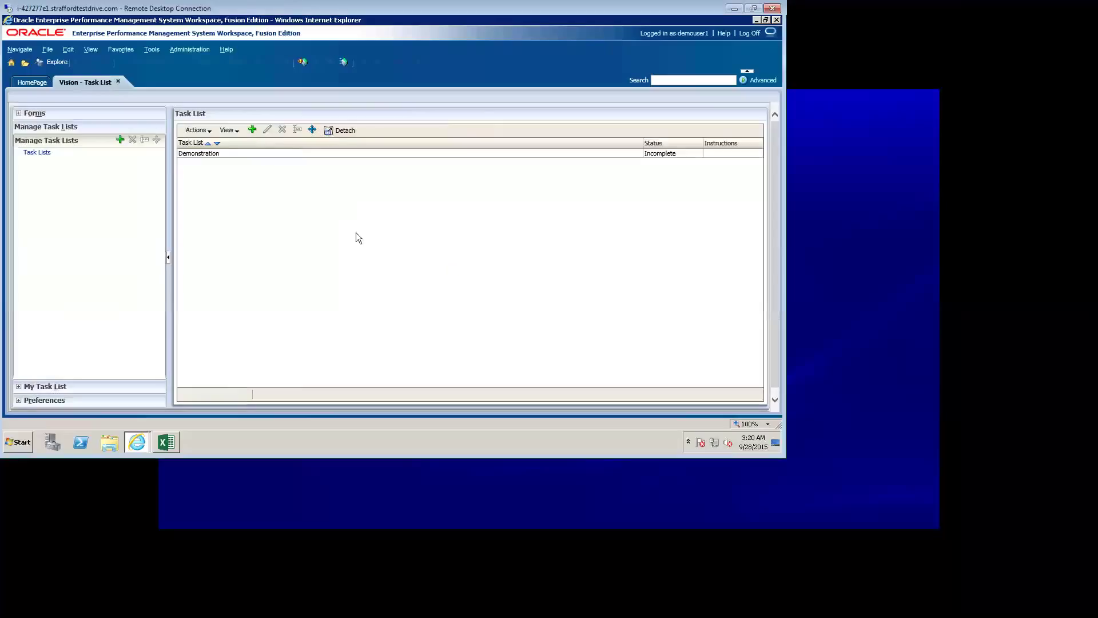
Step: Add a Descriptive child task named '1.0 Instructions' to the Demonstration list
{"action": "left_click", "coordinate": [248, 151]}
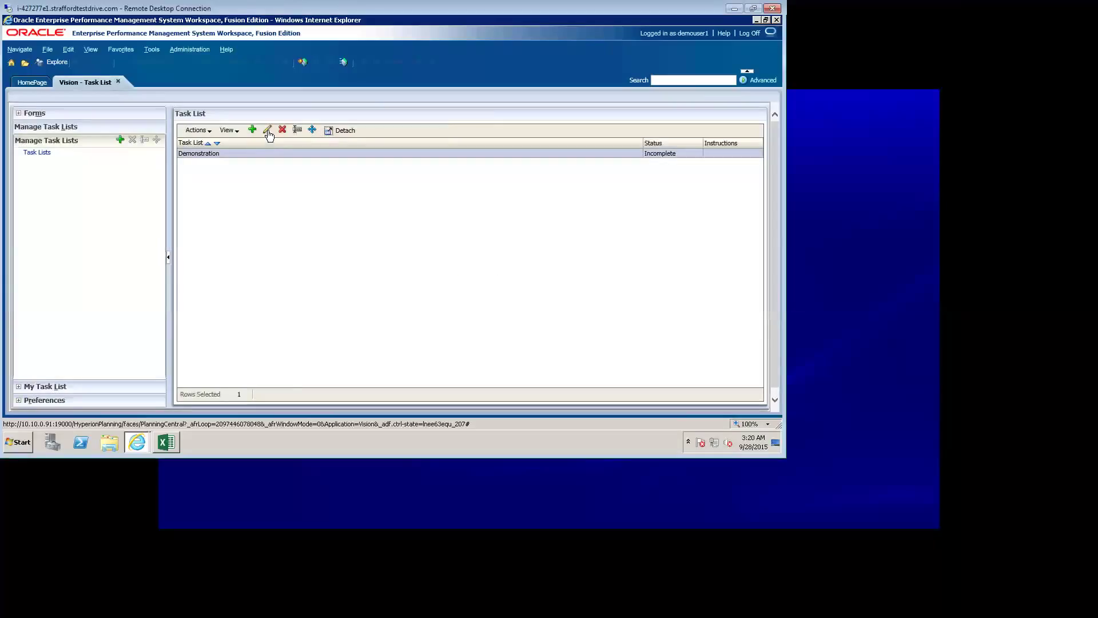
{"action": "left_click", "coordinate": [267, 132]}
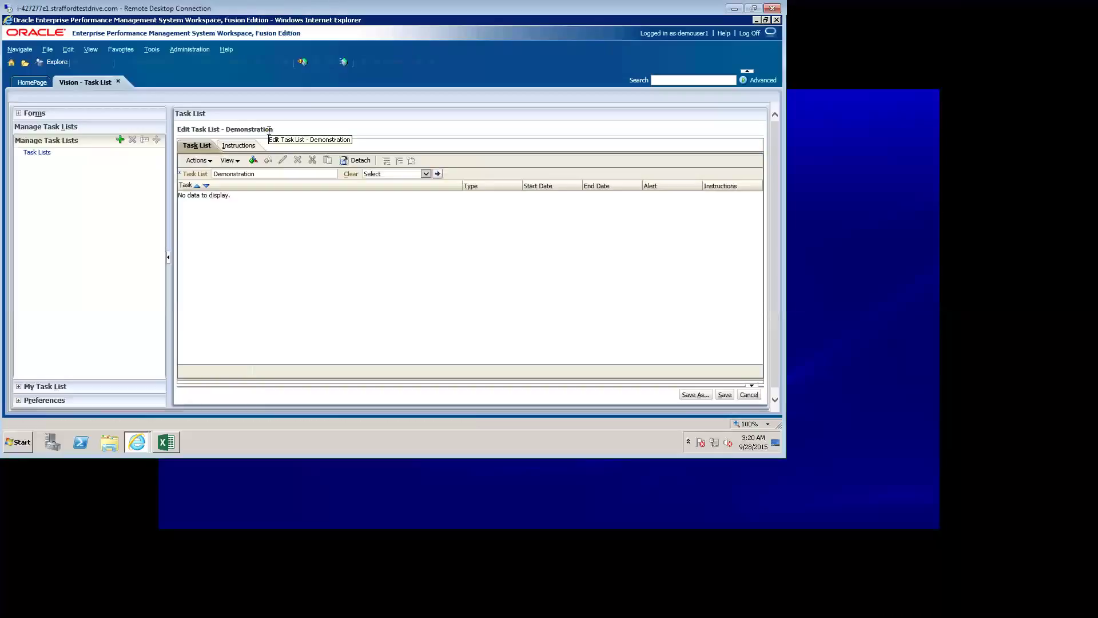
{"action": "left_click", "coordinate": [204, 162]}
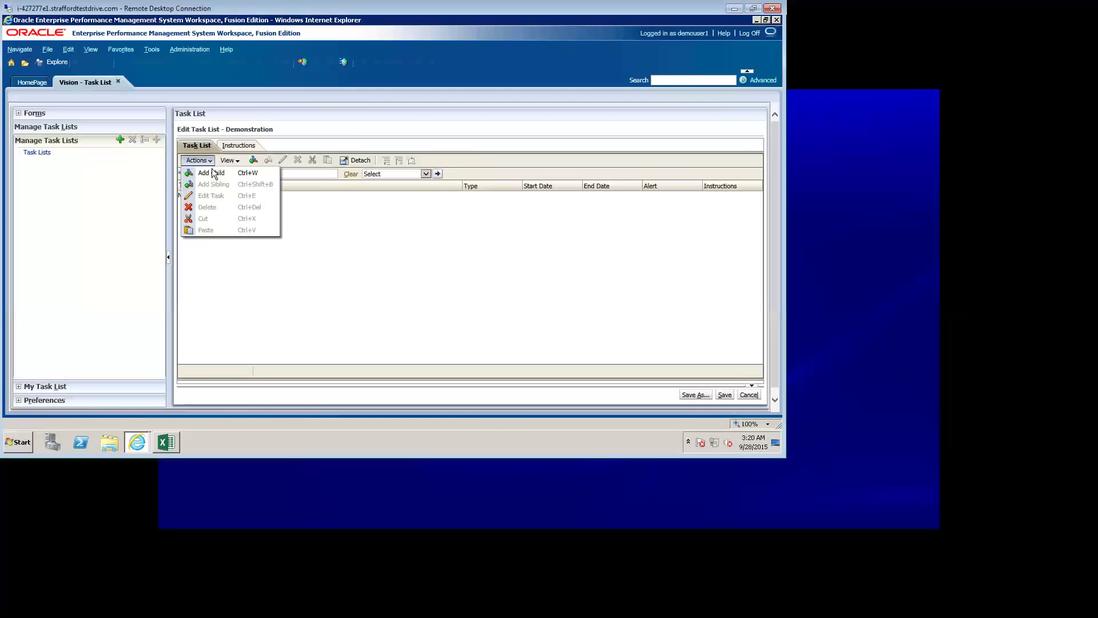
{"action": "left_click", "coordinate": [216, 174]}
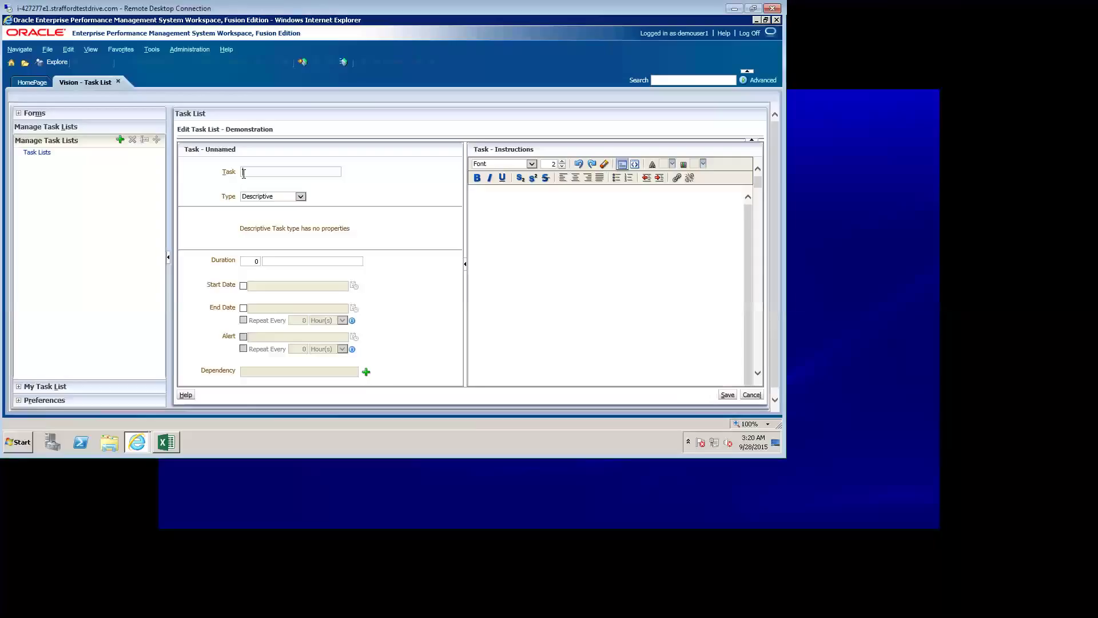
{"action": "type", "text": "1.0 Instructions"}
{"action": "left_click", "coordinate": [300, 198]}
{"action": "left_click", "coordinate": [300, 200]}
{"action": "left_click", "coordinate": [301, 196]}
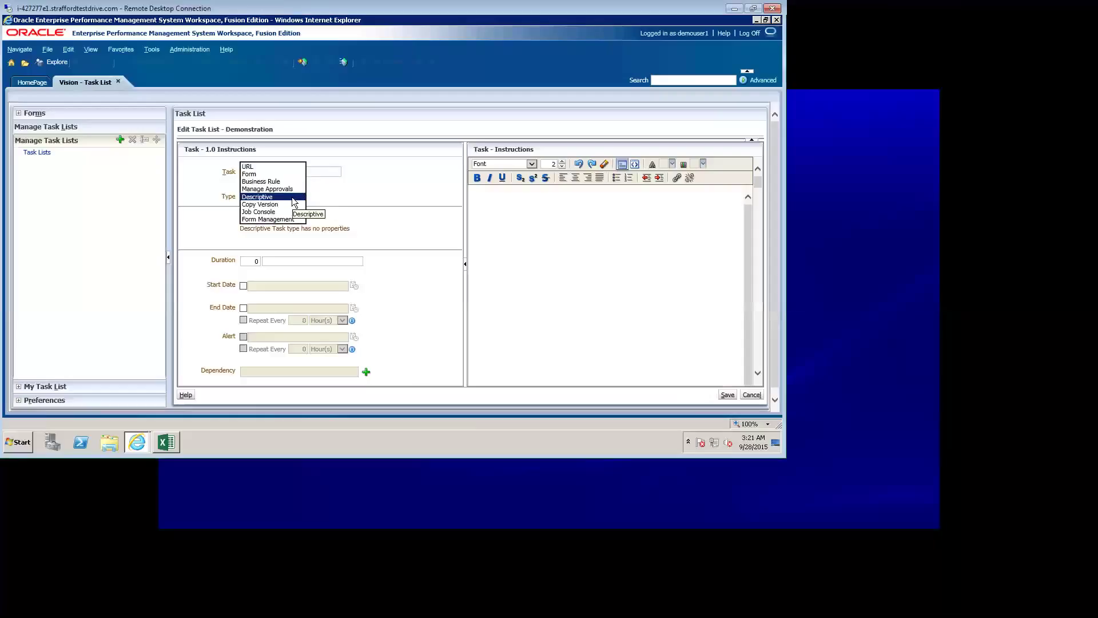
{"action": "left_click", "coordinate": [293, 199]}
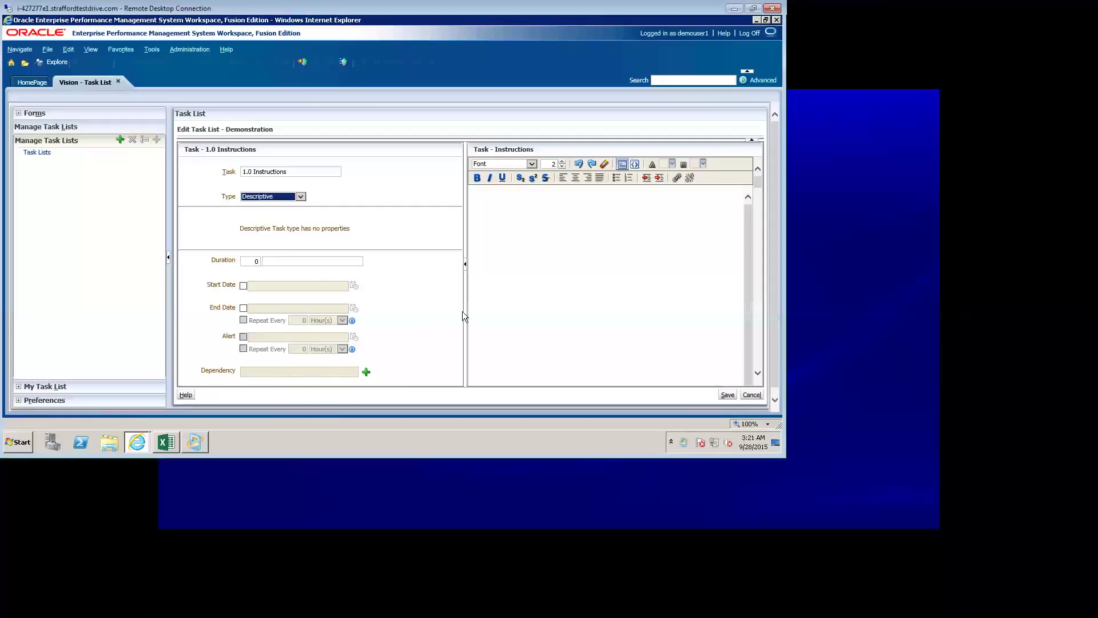
Step: Give the task the instructions 'Please complete your forecast' and save it
{"action": "left_click", "coordinate": [535, 195]}
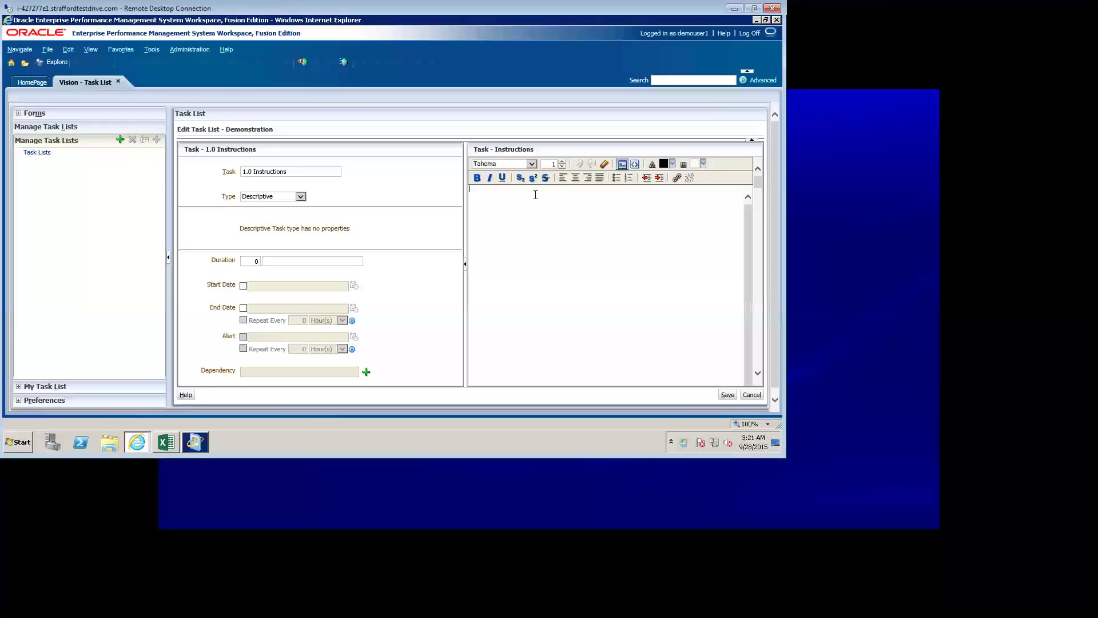
{"action": "type", "text": "Please complete your forecast"}
{"action": "left_click", "coordinate": [727, 394]}
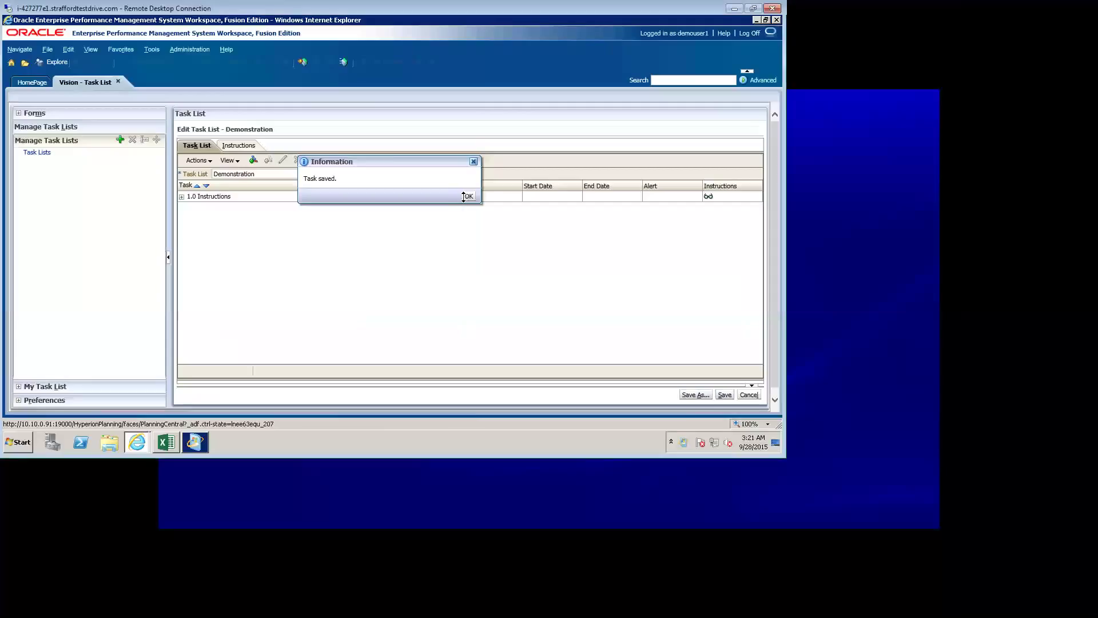
Step: Add a sibling Form task named '2.0 Enter Forecast' after 1.0 Instructions
{"action": "left_click", "coordinate": [467, 196]}
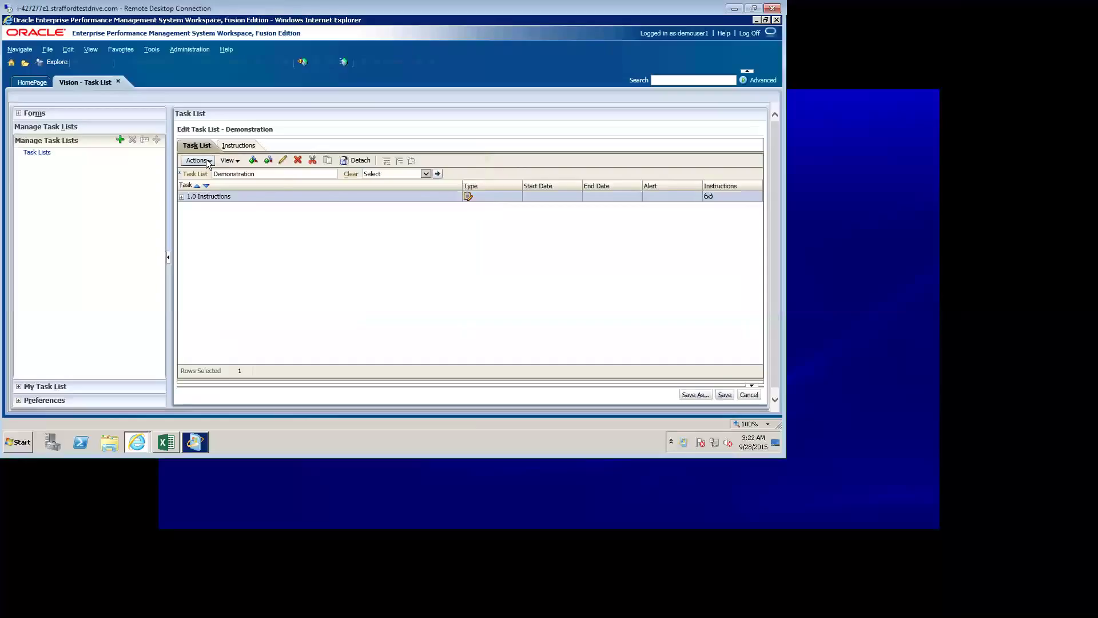
{"action": "left_click", "coordinate": [206, 160]}
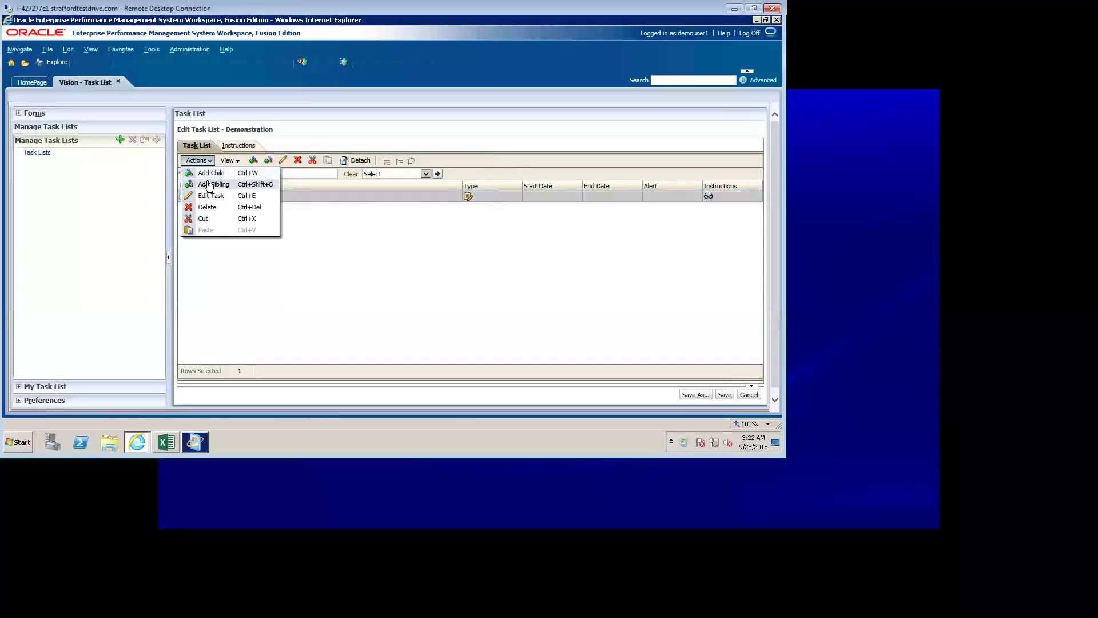
{"action": "left_click", "coordinate": [207, 184]}
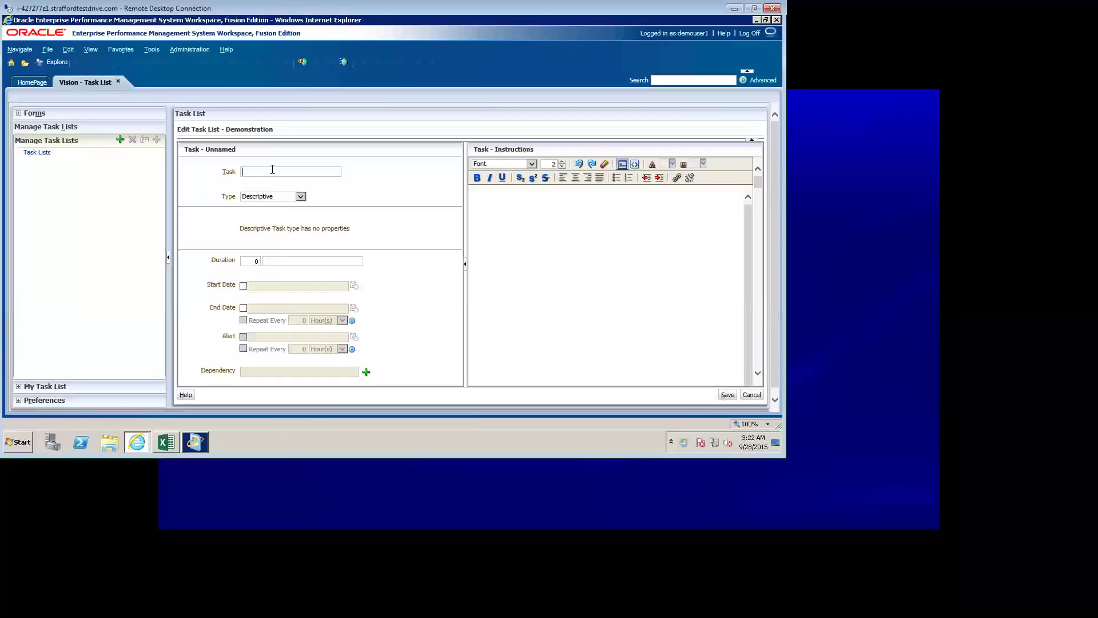
{"action": "type", "text": "2.0 Enter Corecast"}
{"action": "left_click", "coordinate": [287, 196]}
{"action": "left_click", "coordinate": [287, 196]}
{"action": "left_click", "coordinate": [287, 196]}
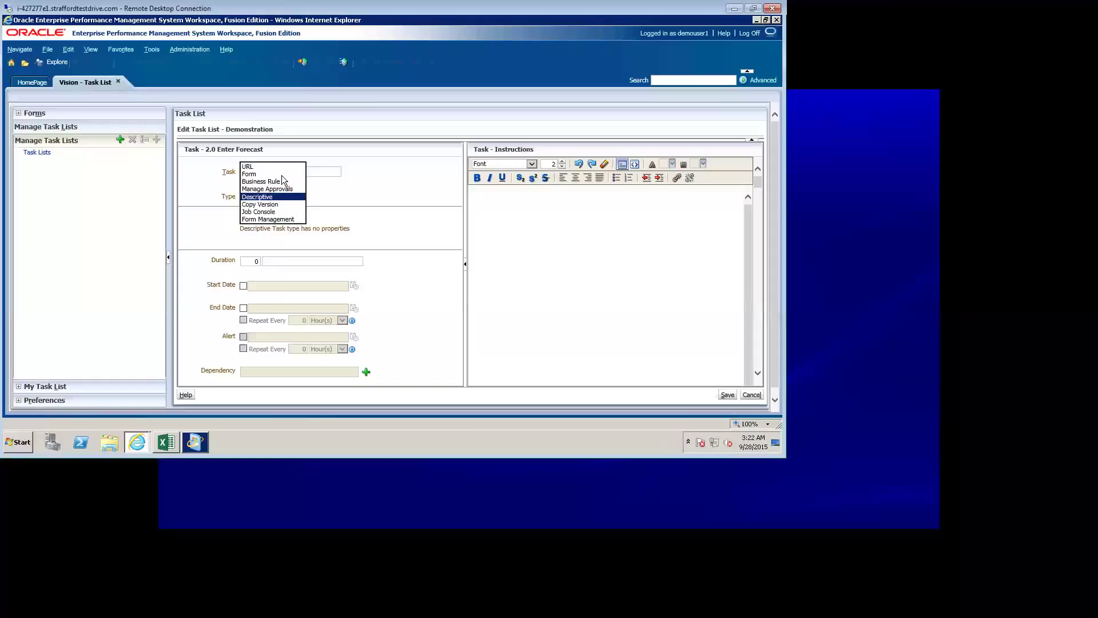
{"action": "left_click", "coordinate": [280, 174]}
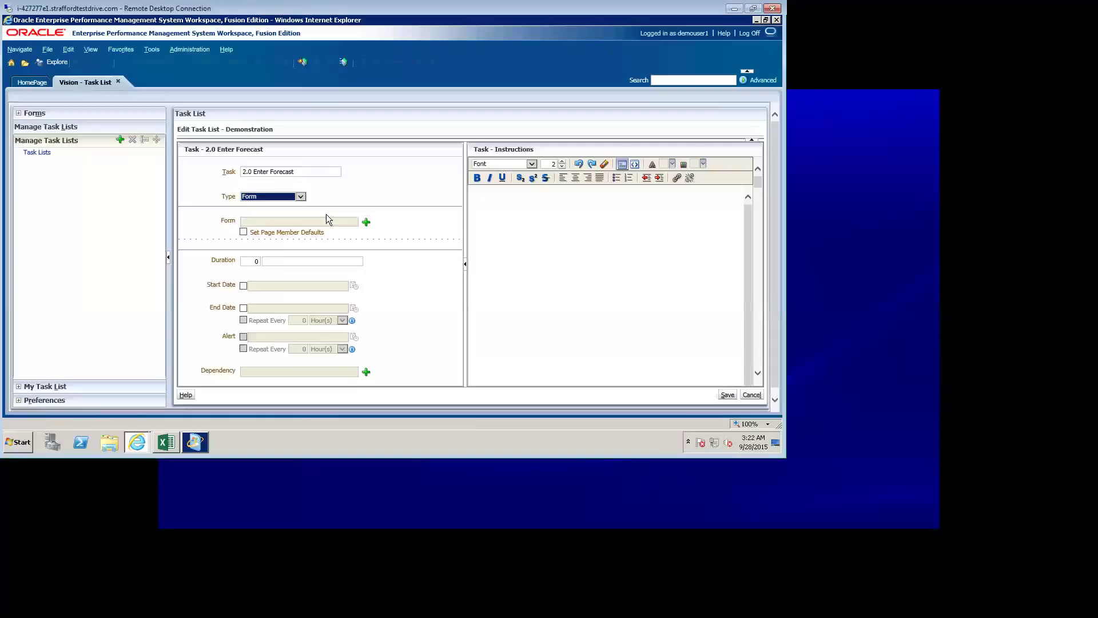
Step: Link the task to the Balance Sheet - Forecast form, add instructions, and save it
{"action": "left_click", "coordinate": [366, 222]}
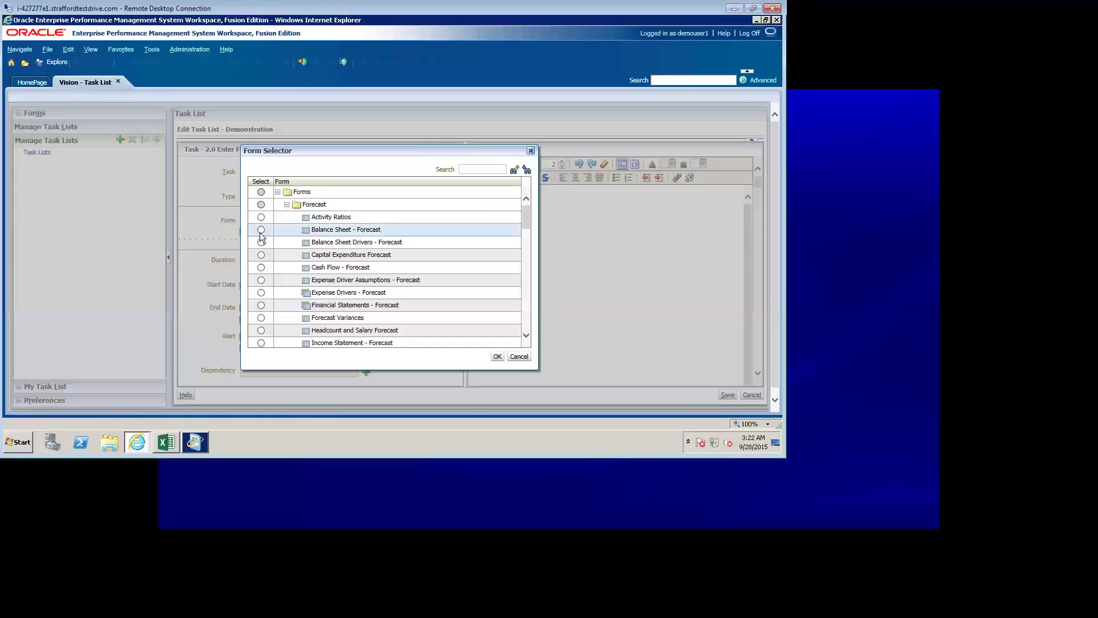
{"action": "left_click", "coordinate": [261, 229]}
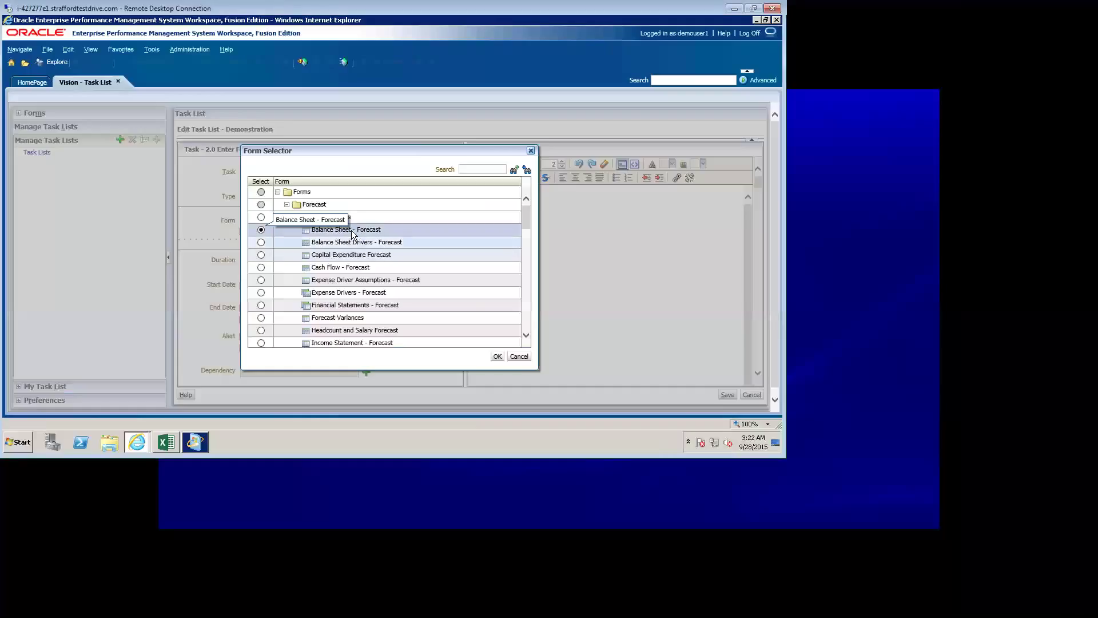
{"action": "left_click", "coordinate": [497, 356]}
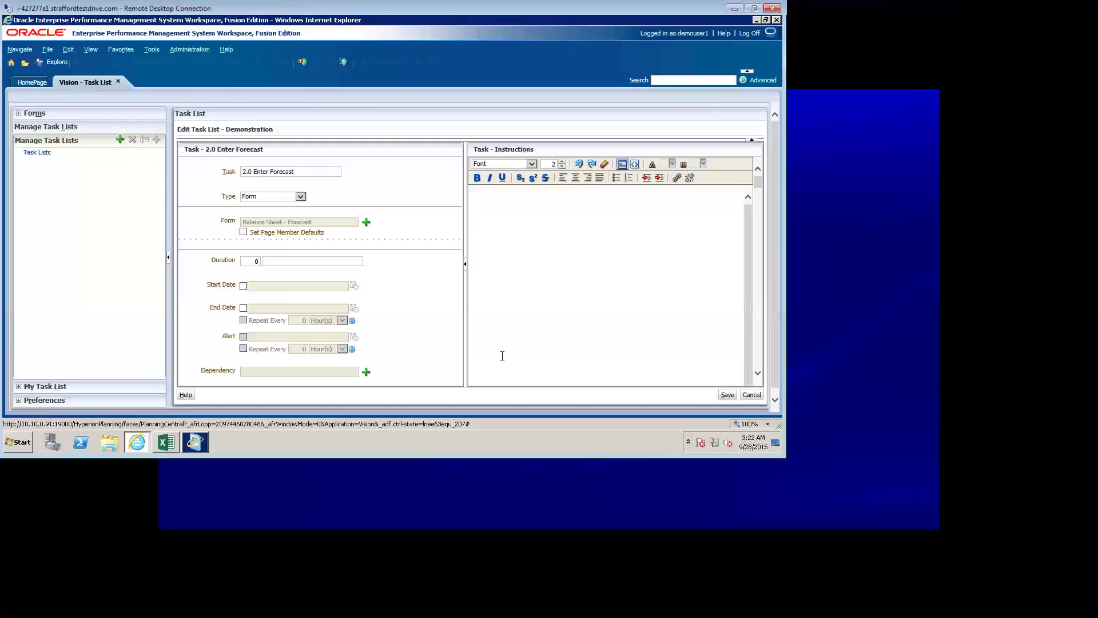
{"action": "left_click", "coordinate": [502, 212]}
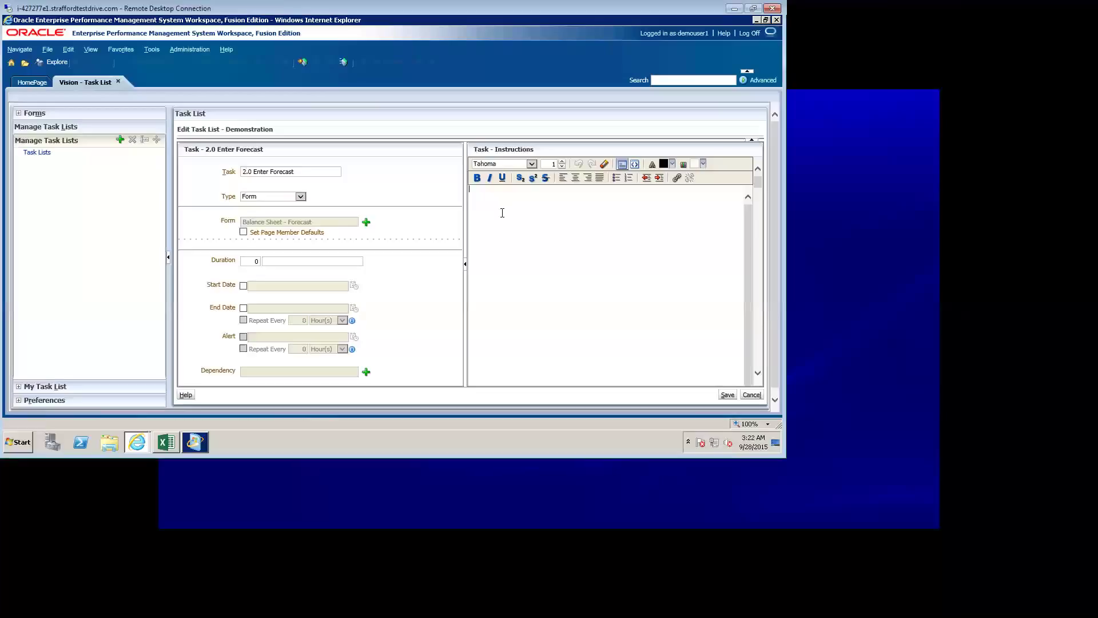
{"action": "type", "text": "Enter data."}
{"action": "left_click", "coordinate": [727, 394]}
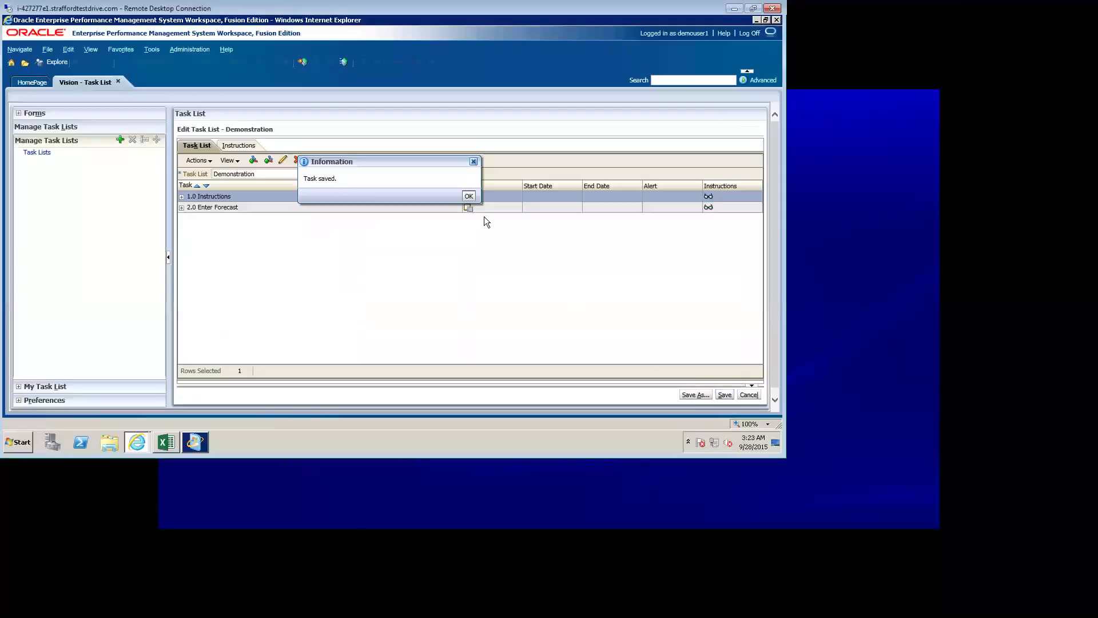
Step: Open the Demonstration list's status in My Task List and select 1.0 Instructions
{"action": "left_click", "coordinate": [469, 195]}
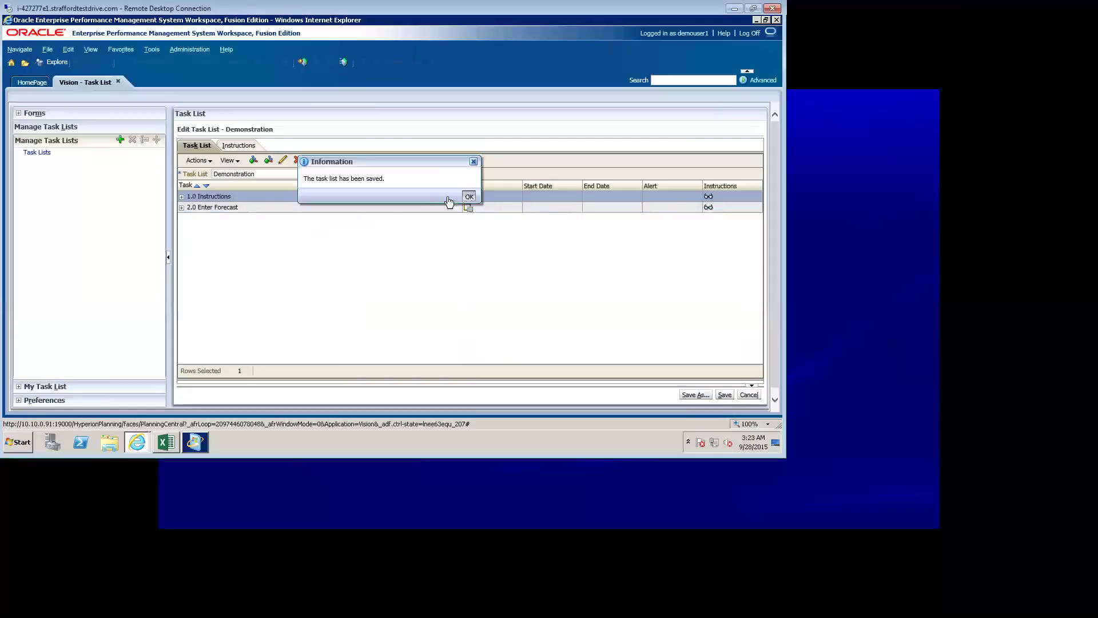
{"action": "key", "text": "Return"}
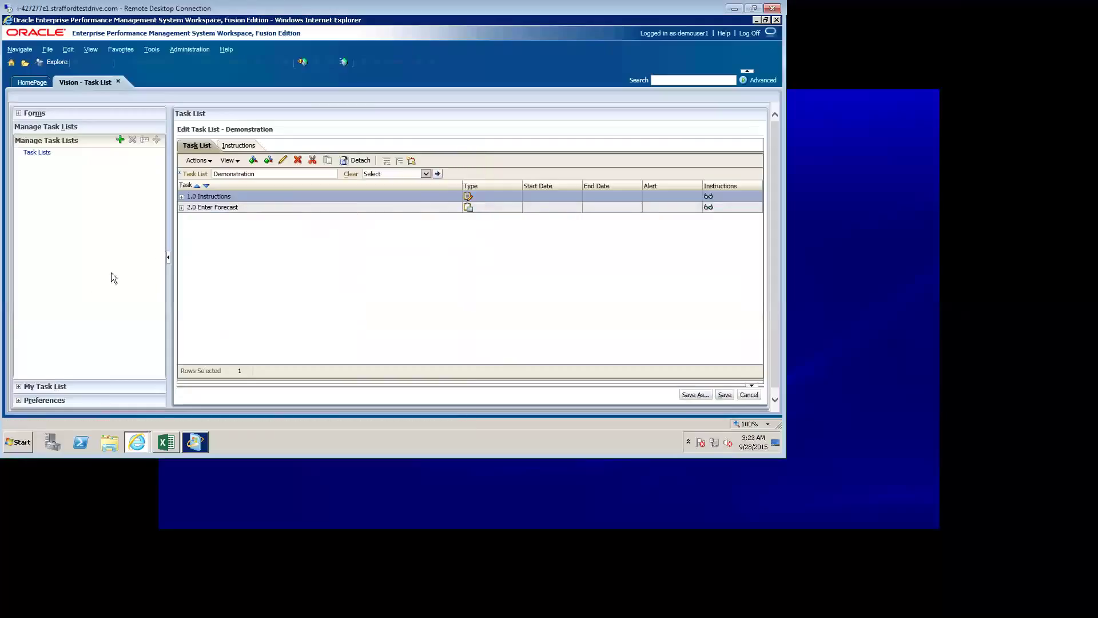
{"action": "left_click", "coordinate": [19, 387]}
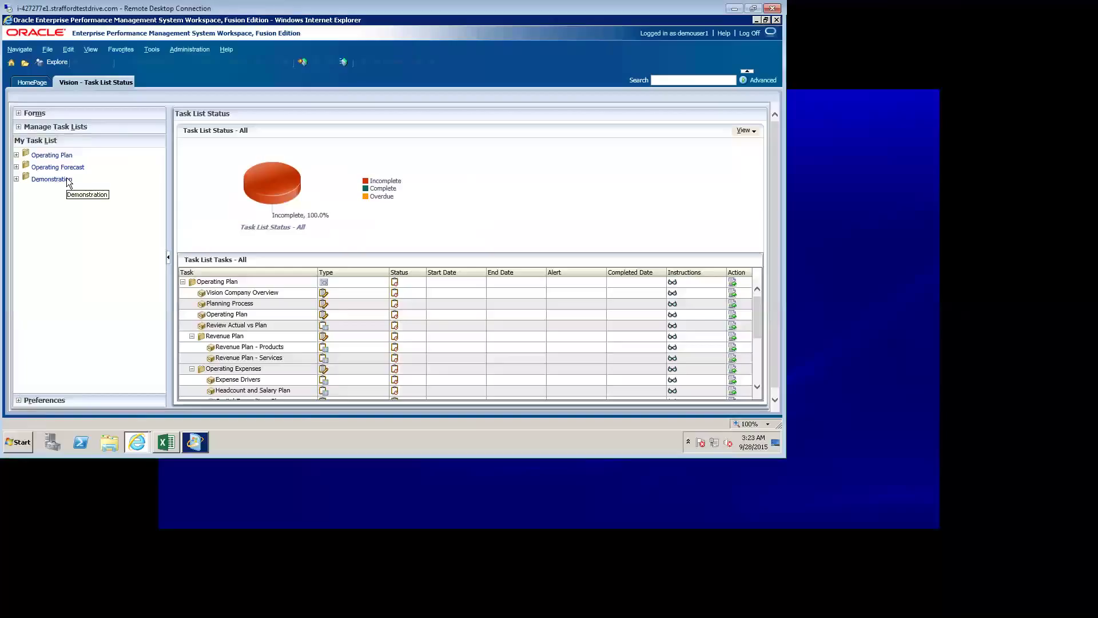
{"action": "left_click", "coordinate": [67, 179]}
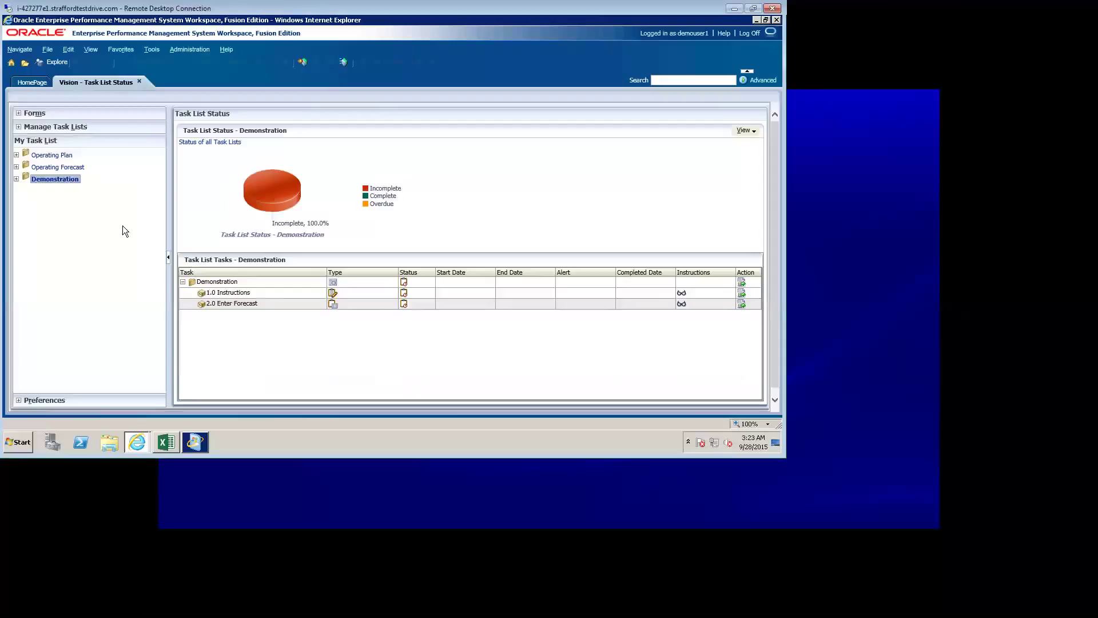
{"action": "left_click", "coordinate": [194, 282]}
{"action": "left_click", "coordinate": [196, 293]}
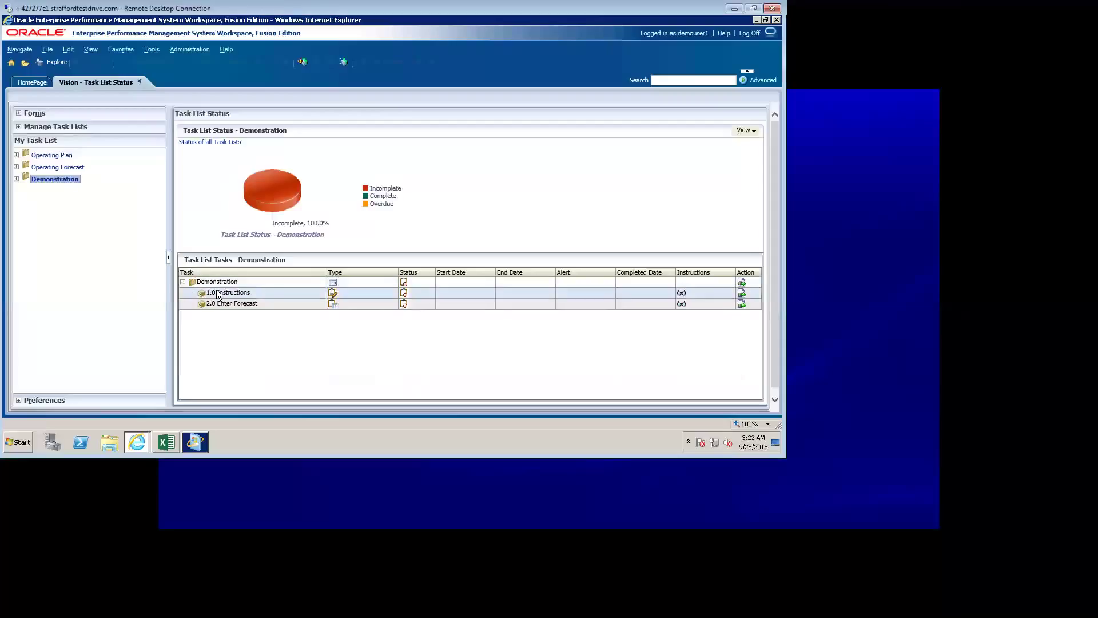
Step: Mark 1.0 Instructions complete and view Demonstration's status at 50% complete
{"action": "left_click", "coordinate": [743, 283]}
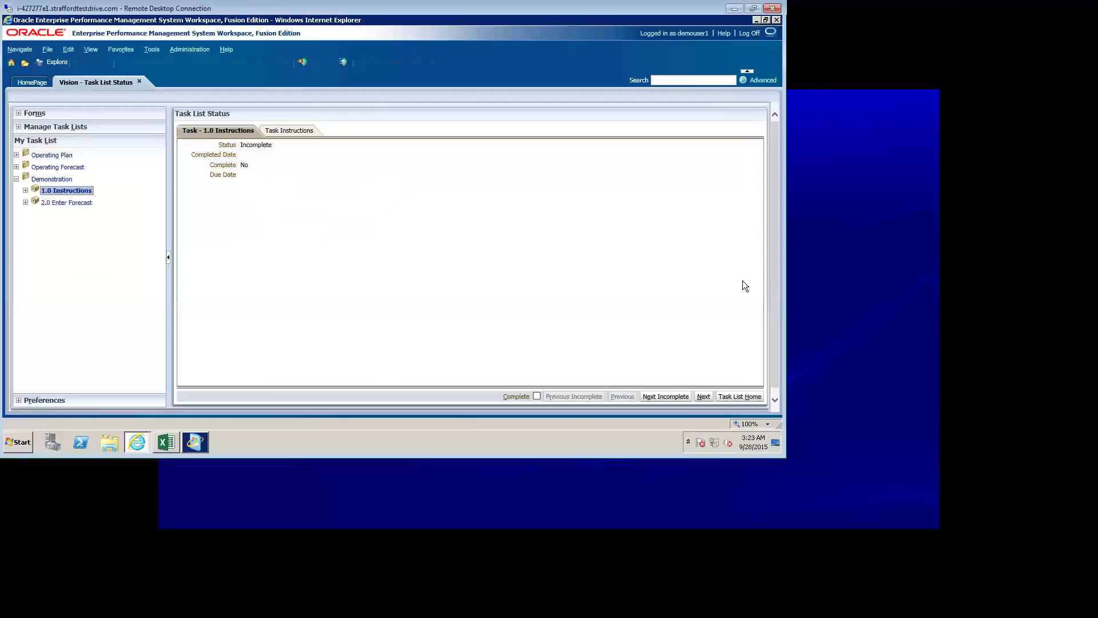
{"action": "left_click", "coordinate": [290, 132]}
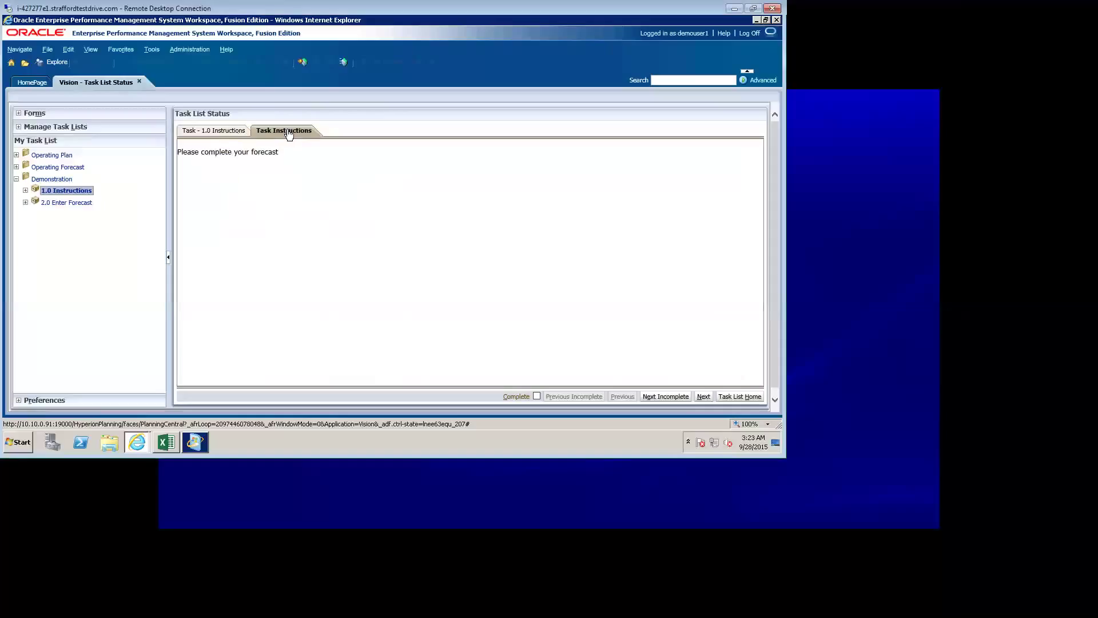
{"action": "left_click", "coordinate": [232, 132]}
{"action": "left_click", "coordinate": [537, 394]}
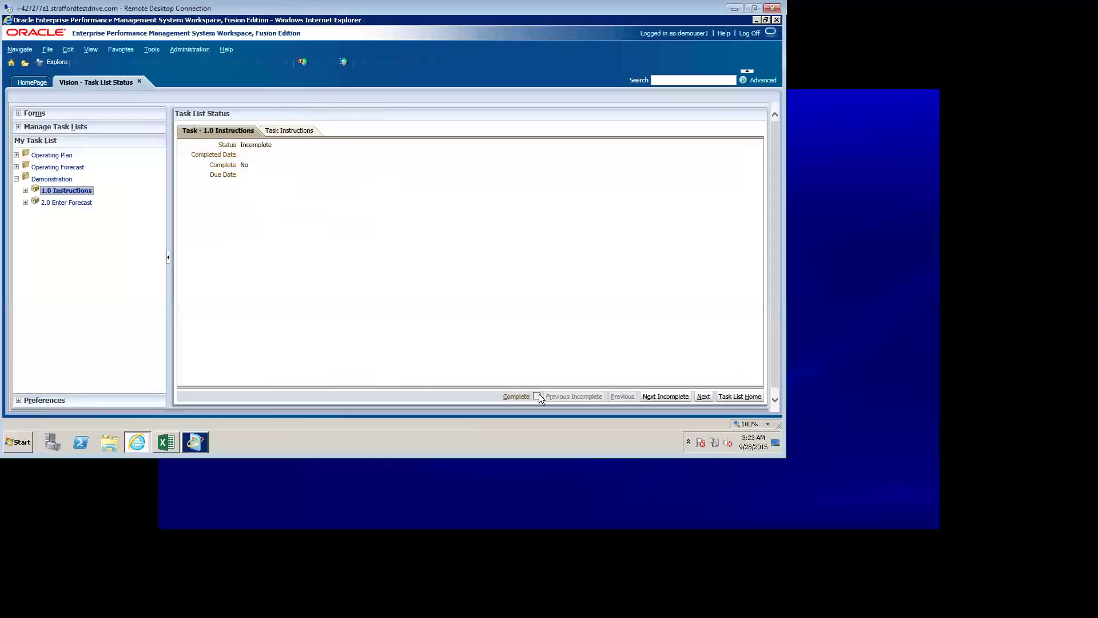
{"action": "left_click", "coordinate": [680, 397]}
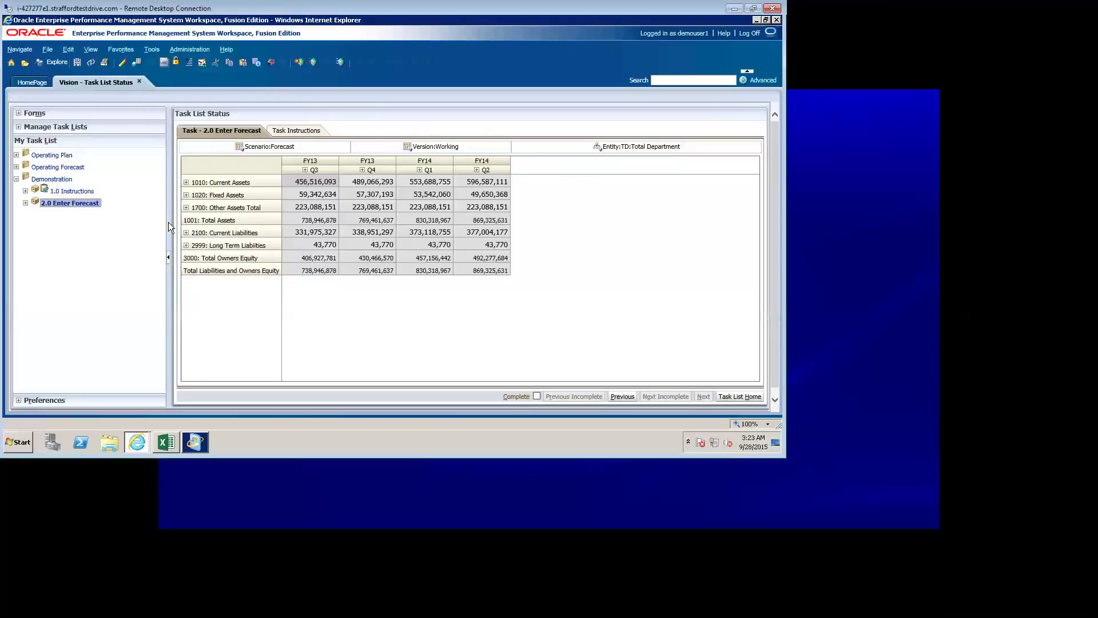
{"action": "left_click", "coordinate": [60, 181]}
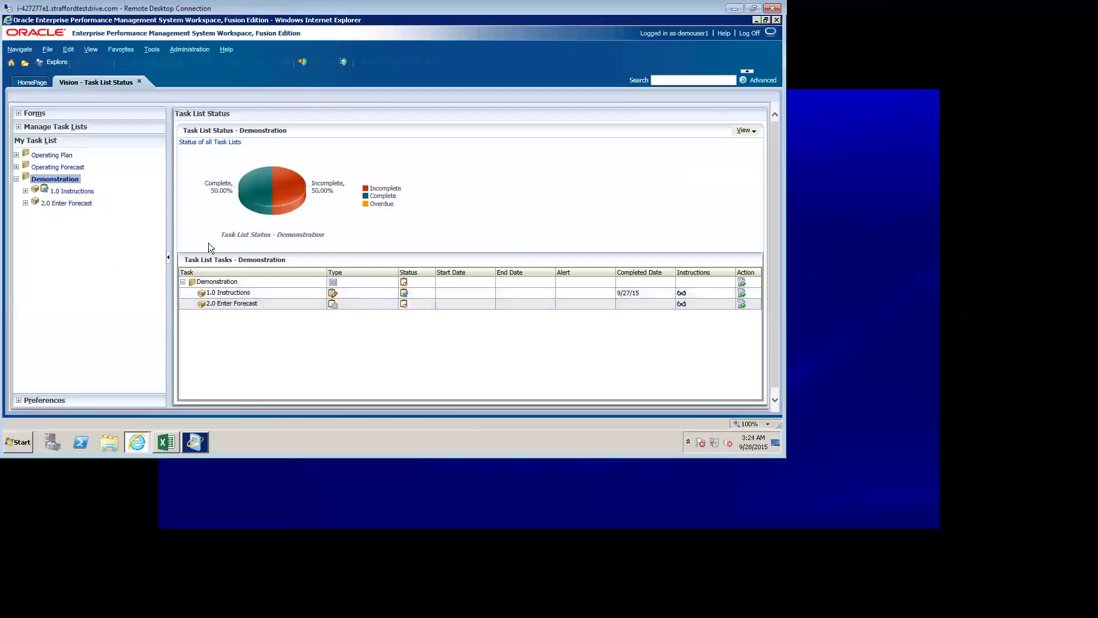
{"action": "mouse_move", "coordinate": [162, 442]}
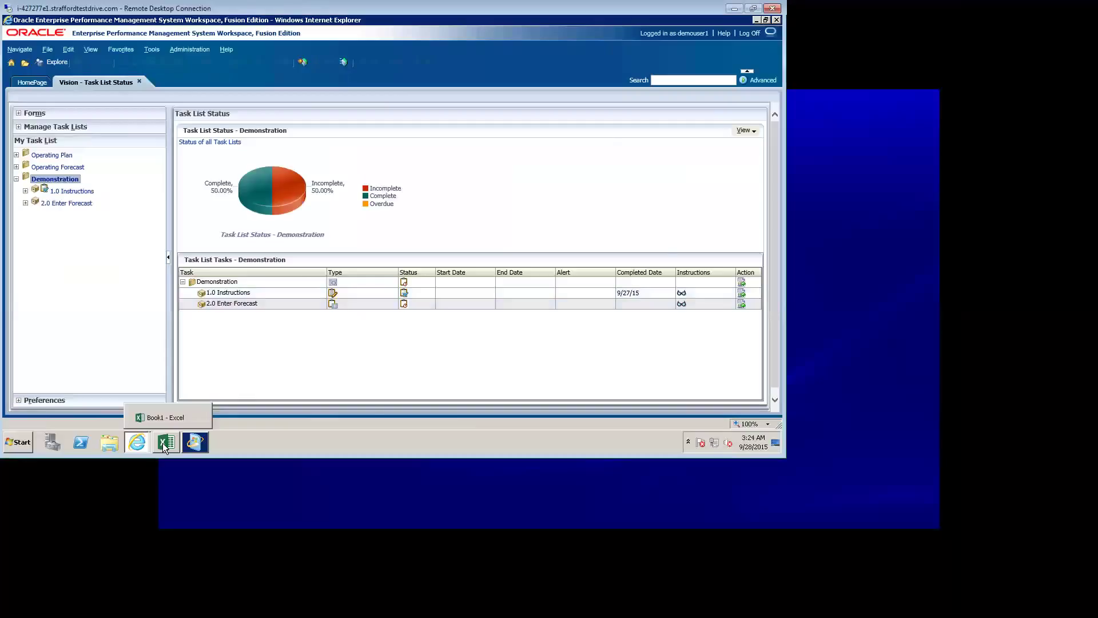
Step: In Excel's Smart View panel, open the Demonstration task list and bring up actions for 2.0 Enter Forecast
{"action": "left_click", "coordinate": [162, 442]}
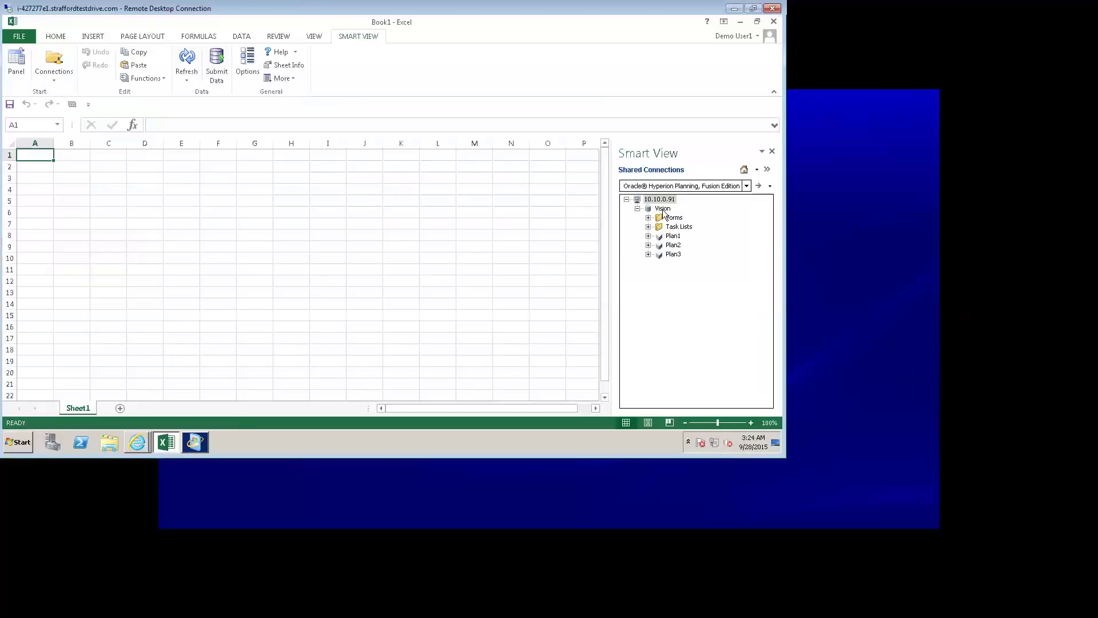
{"action": "left_click", "coordinate": [649, 226]}
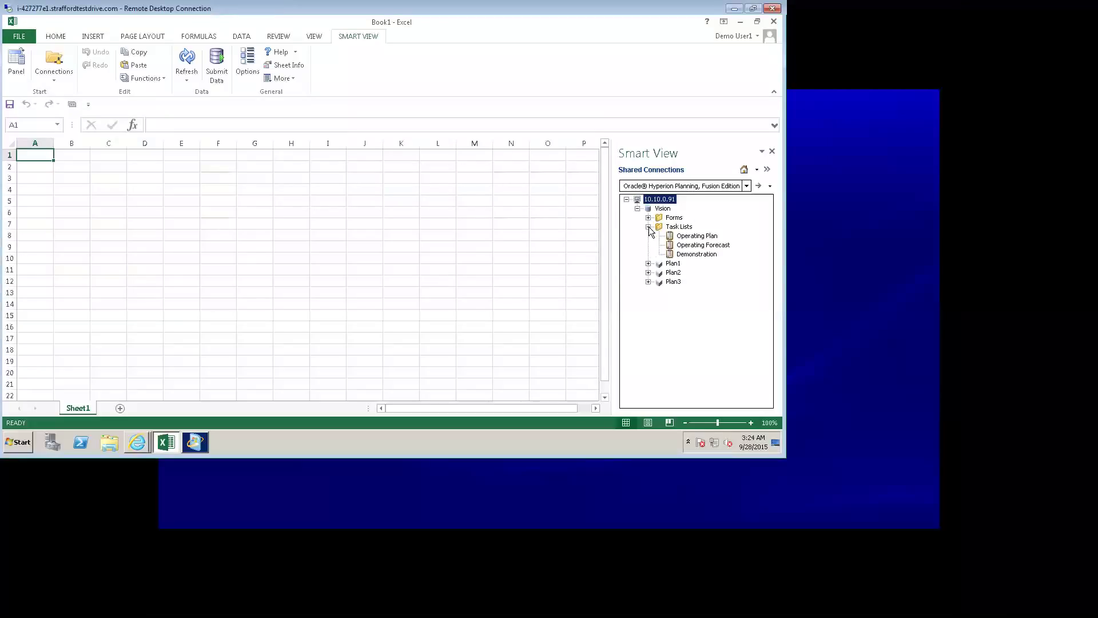
{"action": "double_click", "coordinate": [685, 255]}
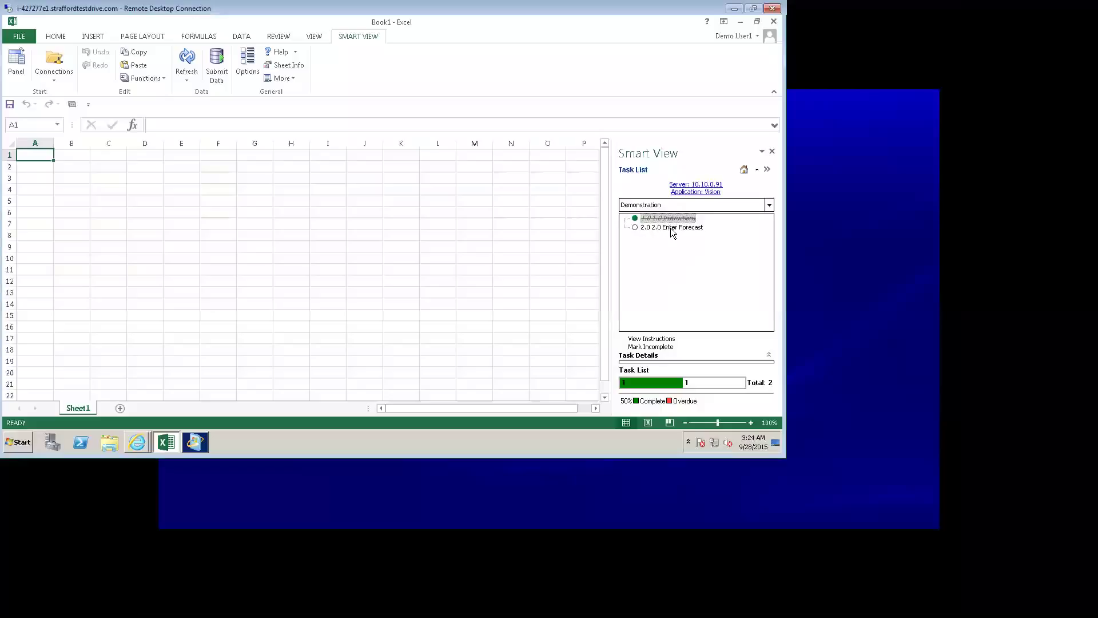
{"action": "left_click", "coordinate": [671, 228]}
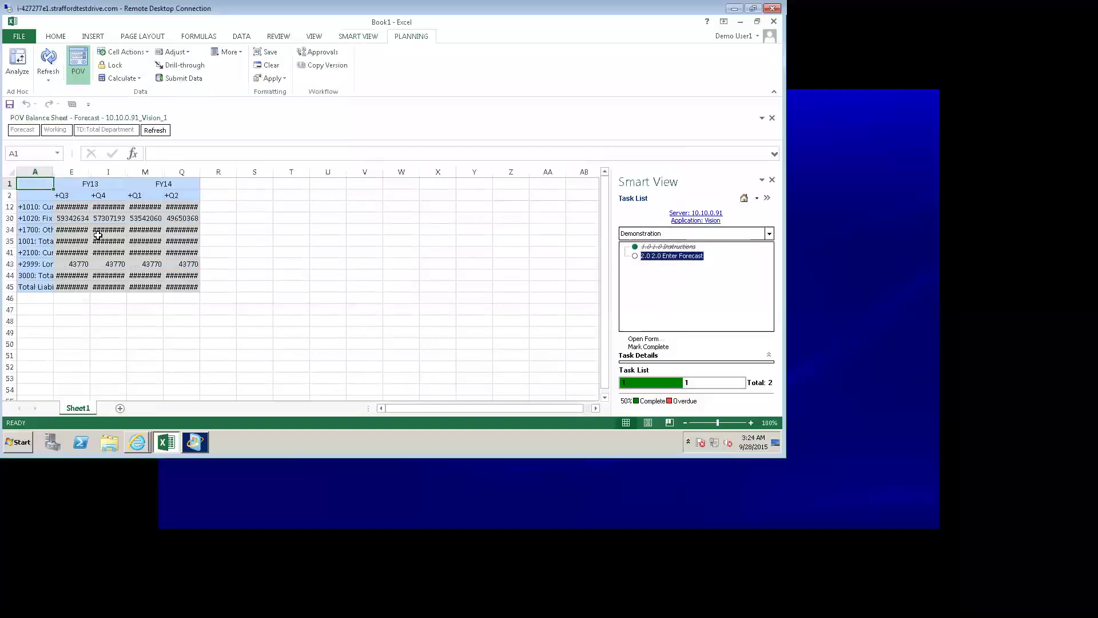
{"action": "right_click", "coordinate": [659, 261]}
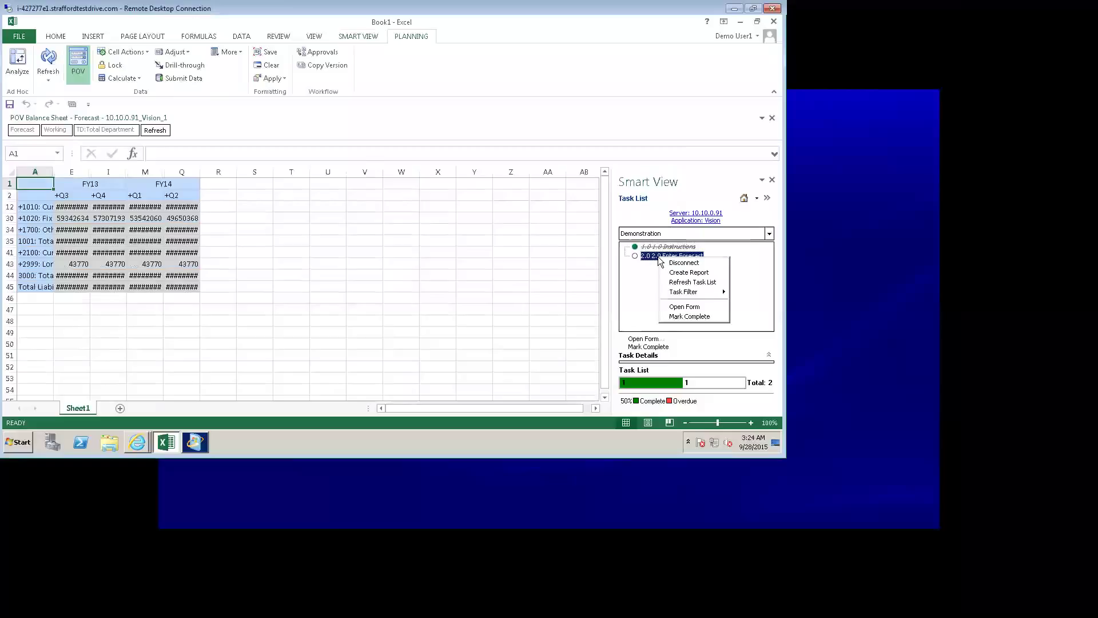
Step: Create an Excel Task List Report for the Demonstration list, including the demo user
{"action": "left_click", "coordinate": [691, 273]}
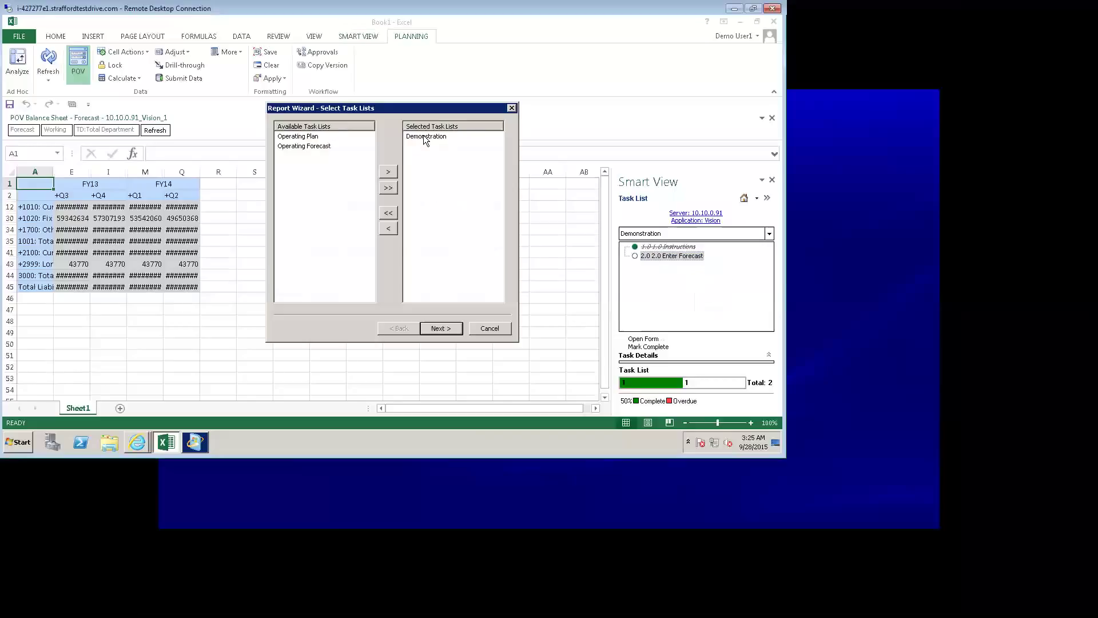
{"action": "left_click", "coordinate": [423, 139]}
{"action": "left_click", "coordinate": [448, 328]}
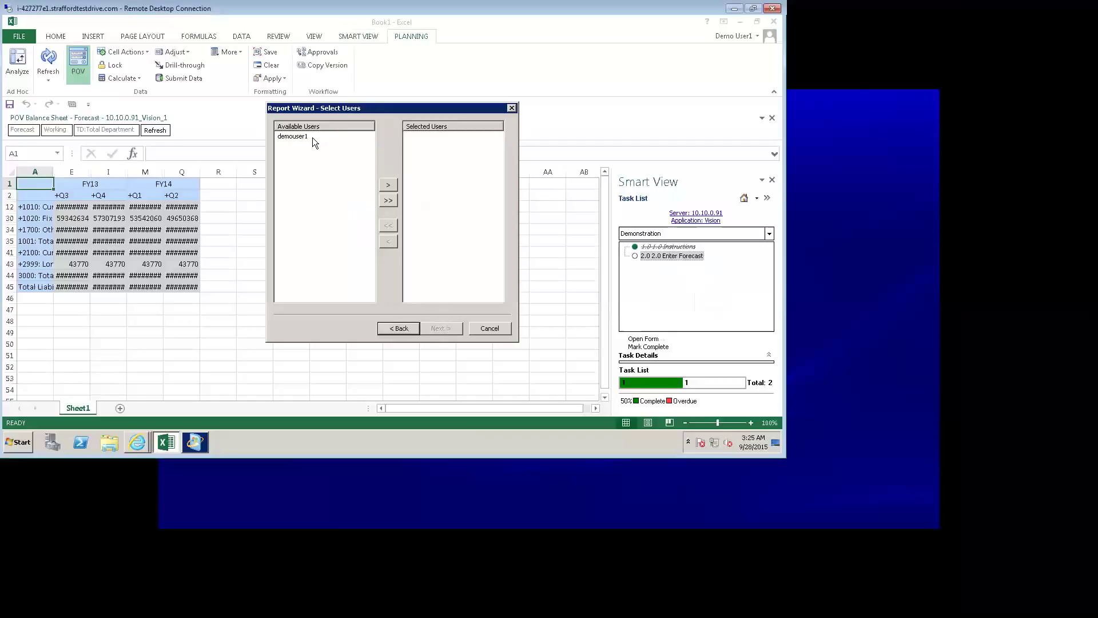
{"action": "left_click", "coordinate": [284, 137]}
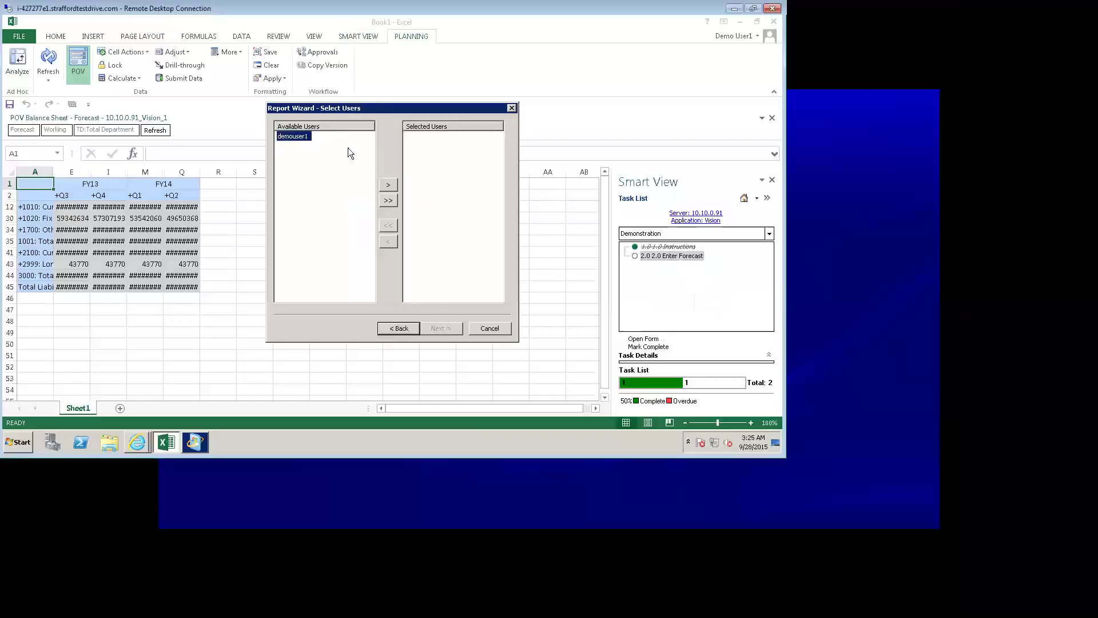
{"action": "left_click", "coordinate": [389, 186]}
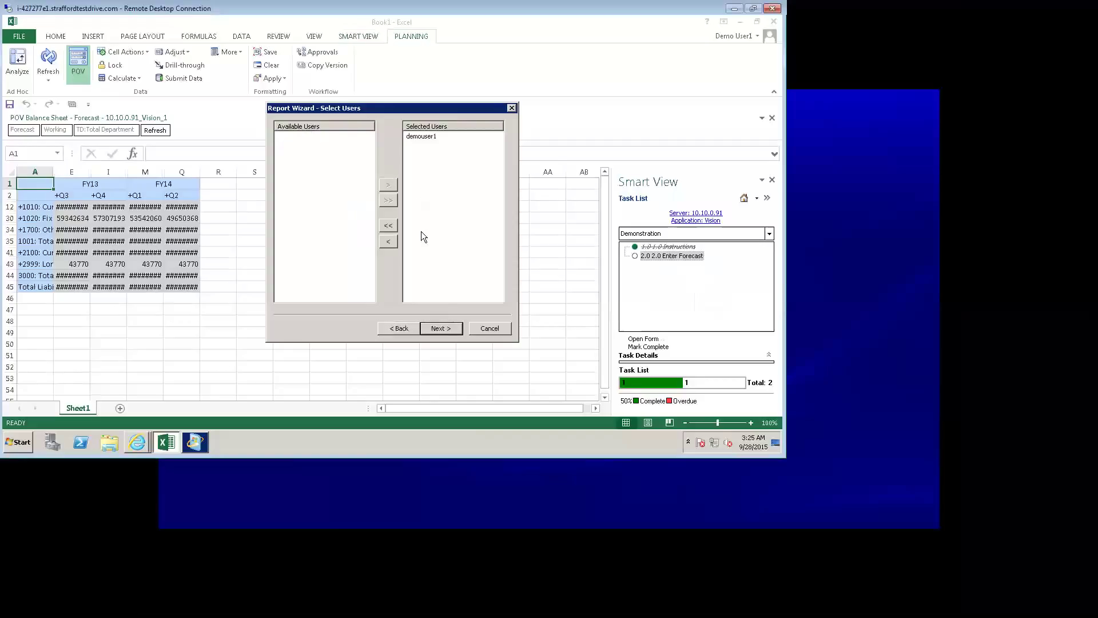
{"action": "left_click", "coordinate": [444, 329]}
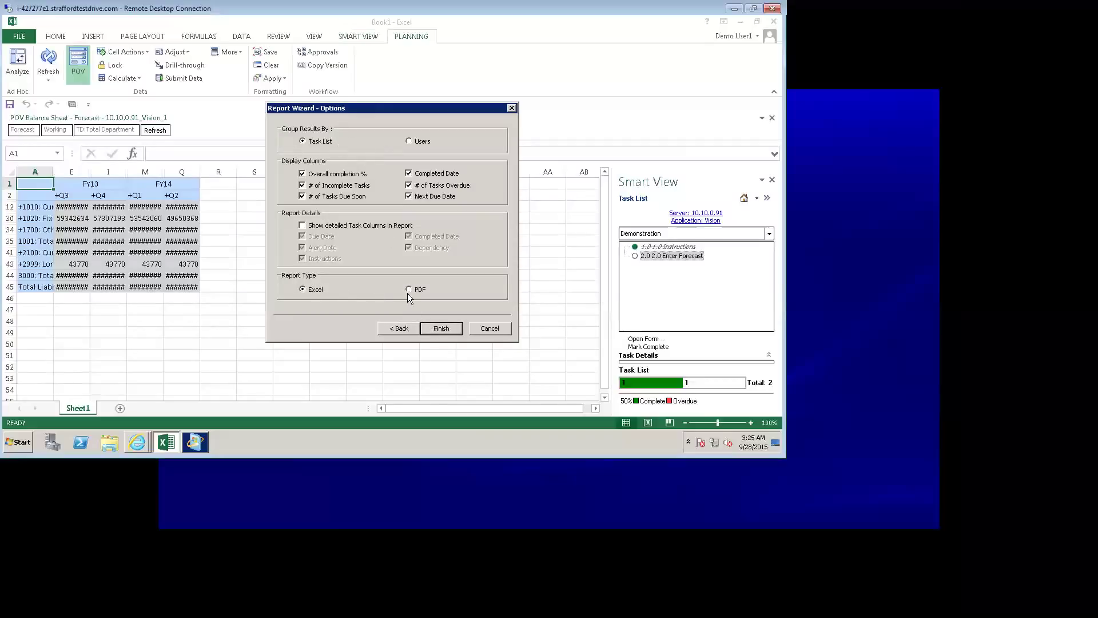
{"action": "left_click", "coordinate": [440, 329]}
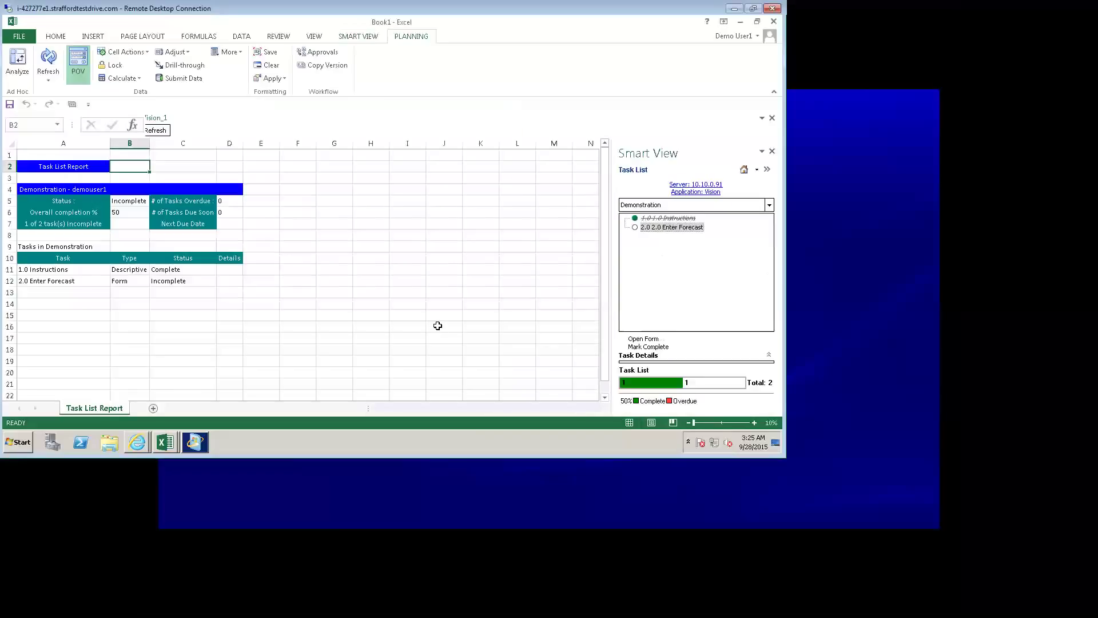